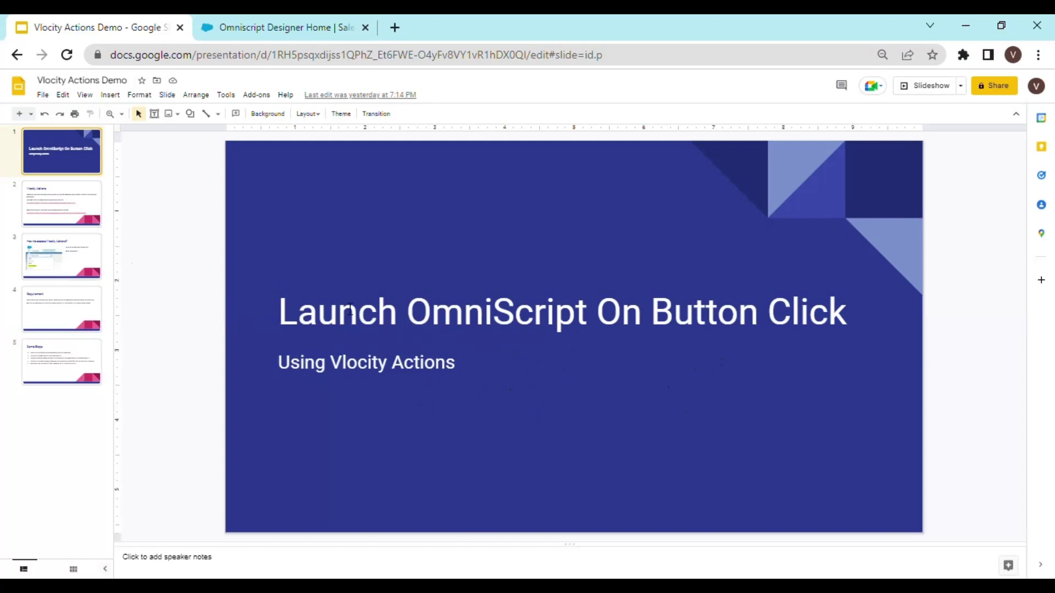
# Show the 'How to access Vlocity Actions?' slide in the filmstrip.
pyautogui.click(86, 219)
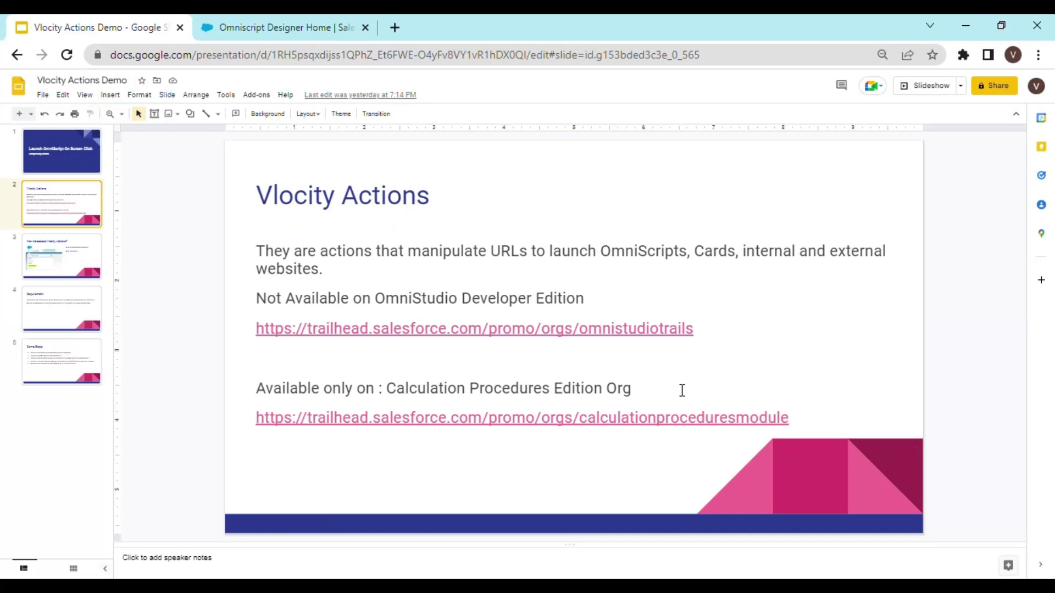
pyautogui.click(55, 276)
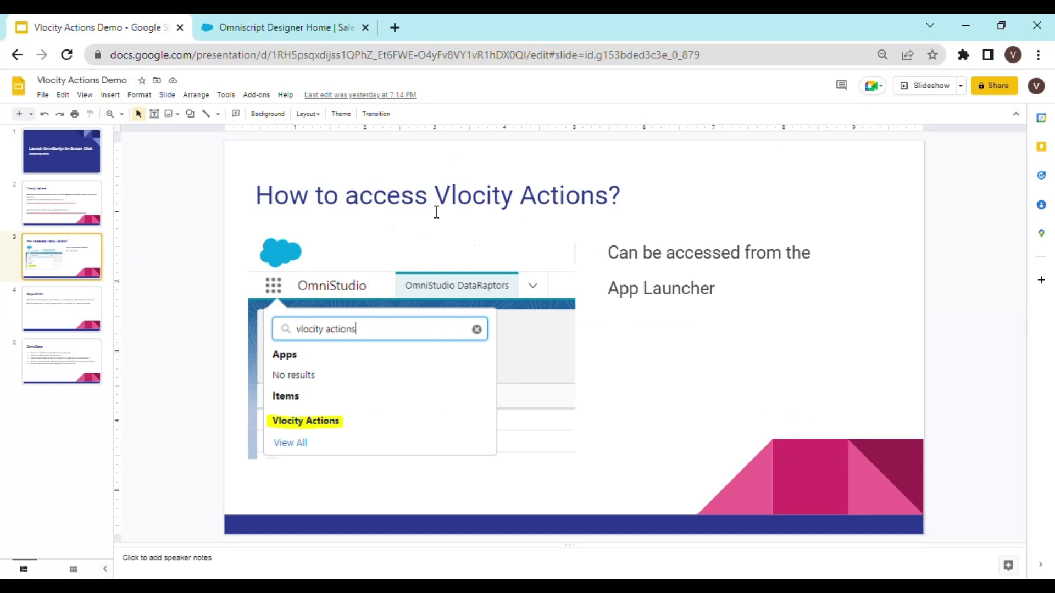
# Open the Vlocity Actions list by searching 'vlo' in the App Launcher.
pyautogui.click(285, 30)
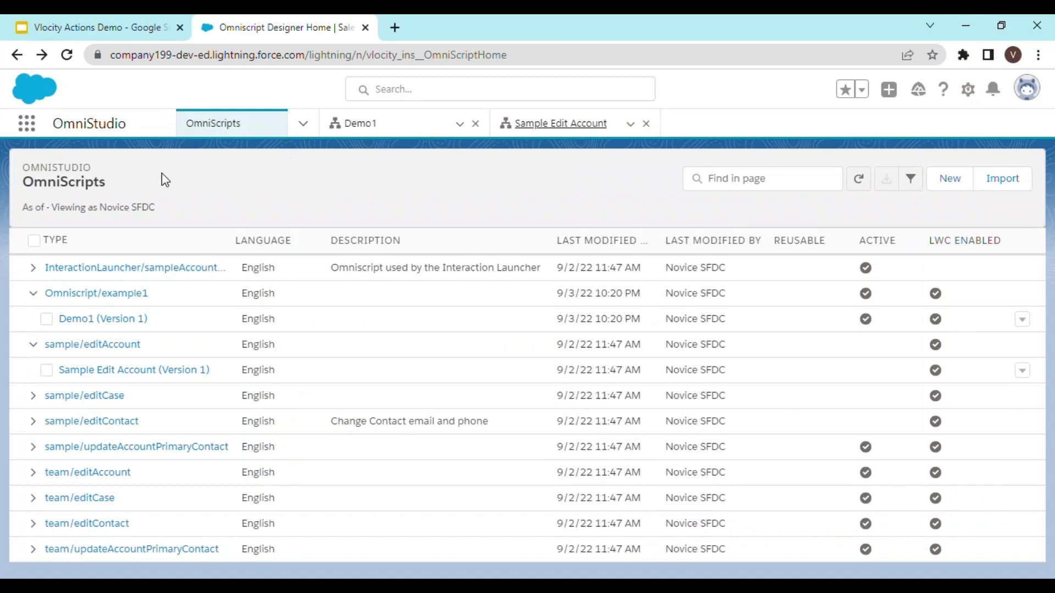
pyautogui.click(304, 123)
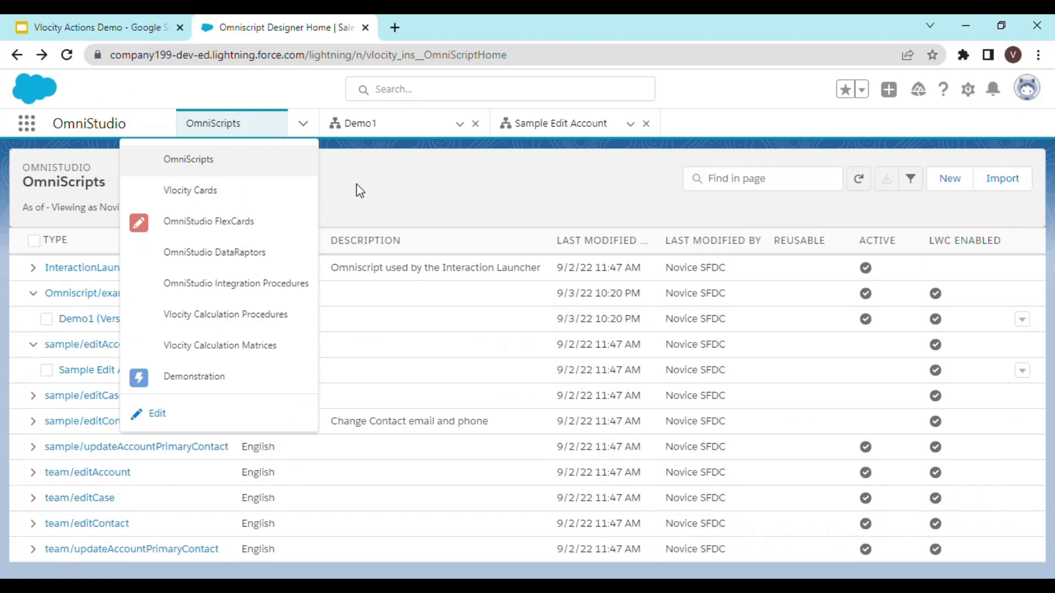
pyautogui.click(30, 128)
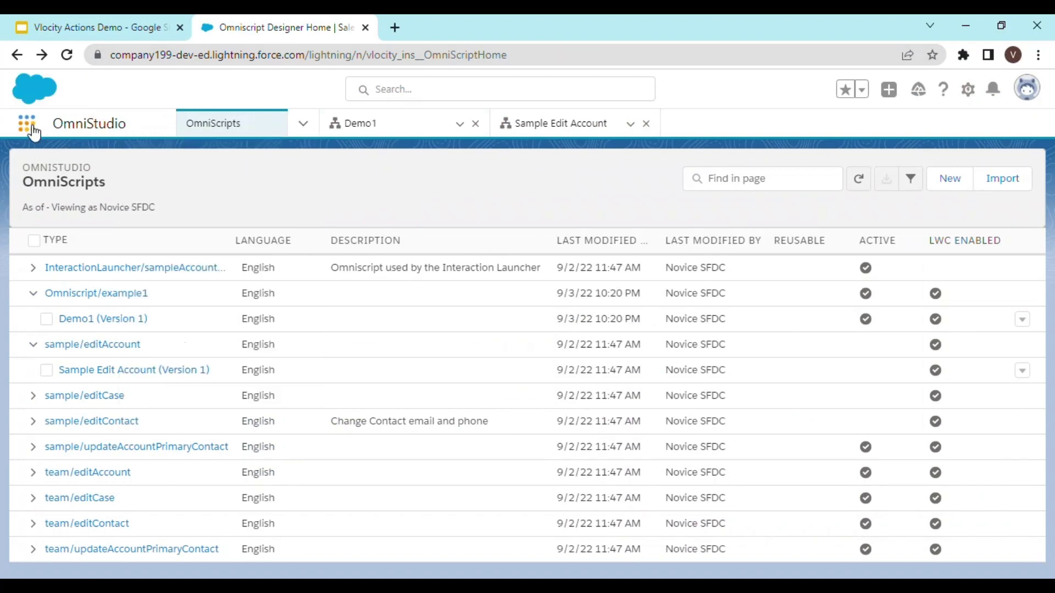
pyautogui.click(27, 125)
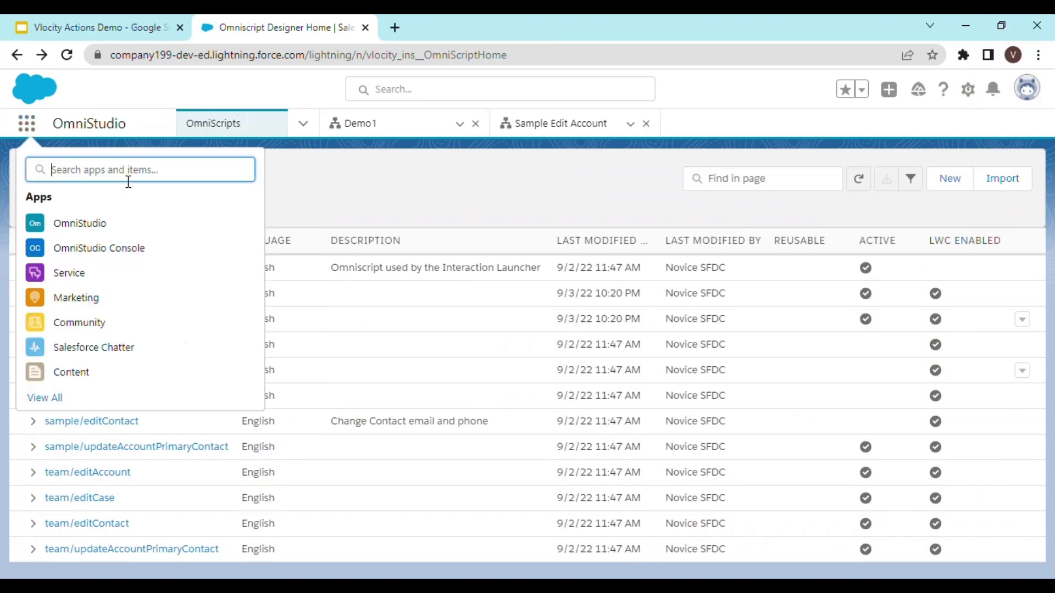
pyautogui.write('vlo')
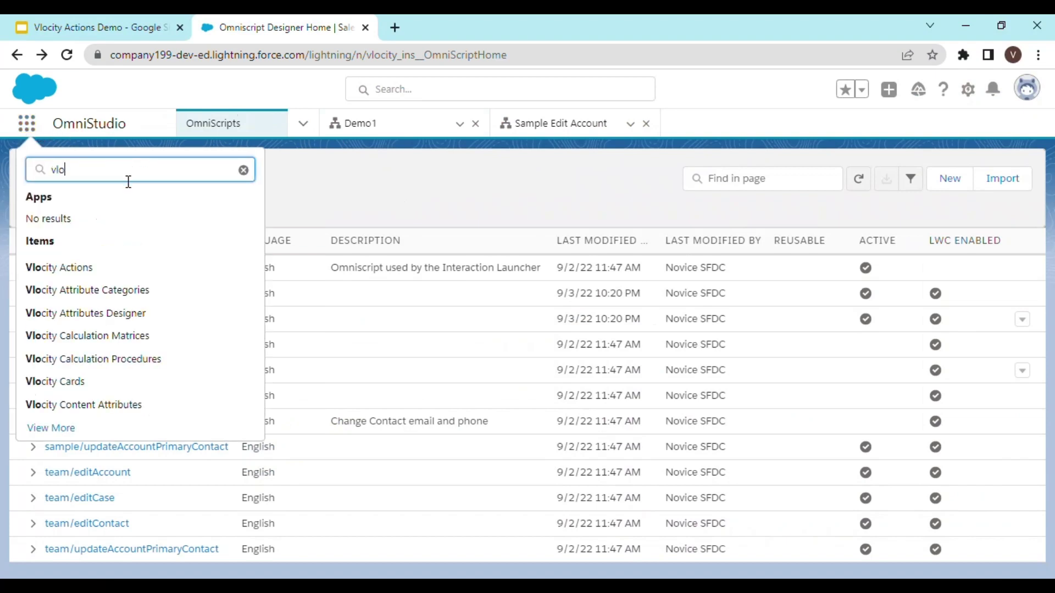
pyautogui.click(62, 267)
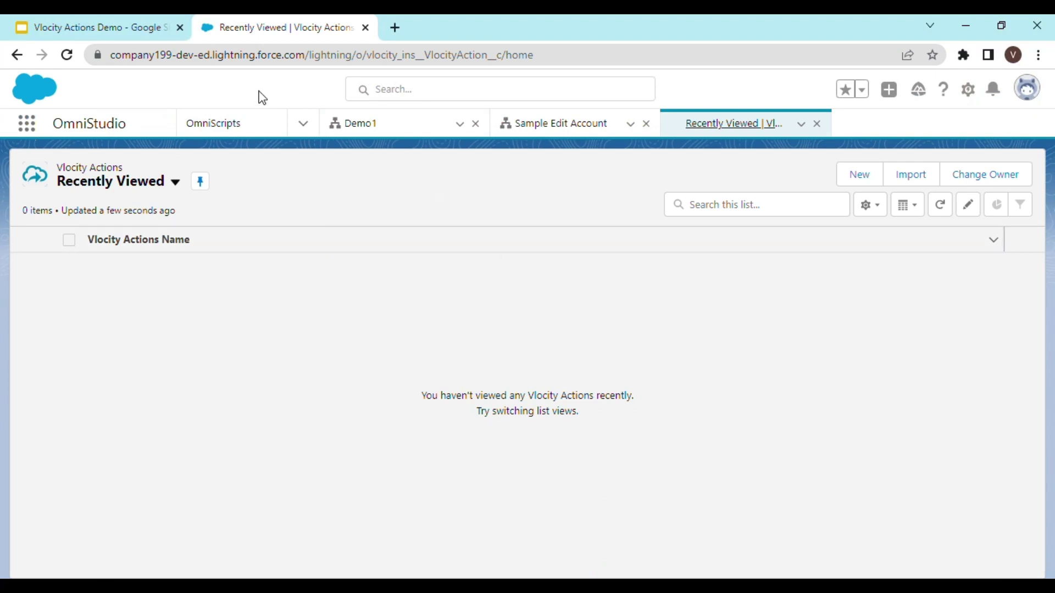
# Move past the Requirement slide to the five-item Demo Steps slide.
pyautogui.click(134, 33)
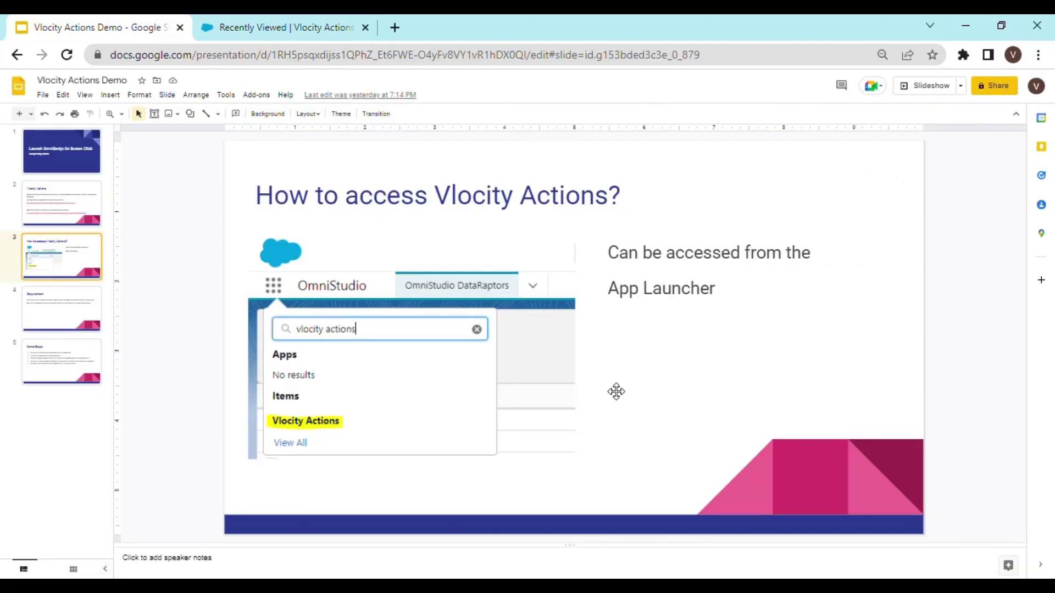
pyautogui.click(54, 311)
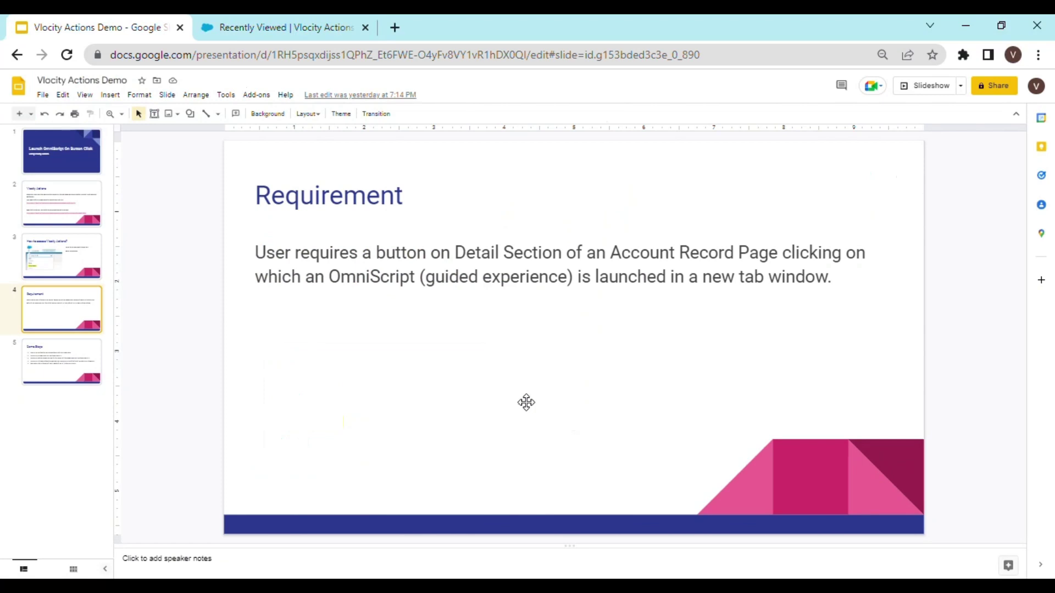
pyautogui.click(84, 371)
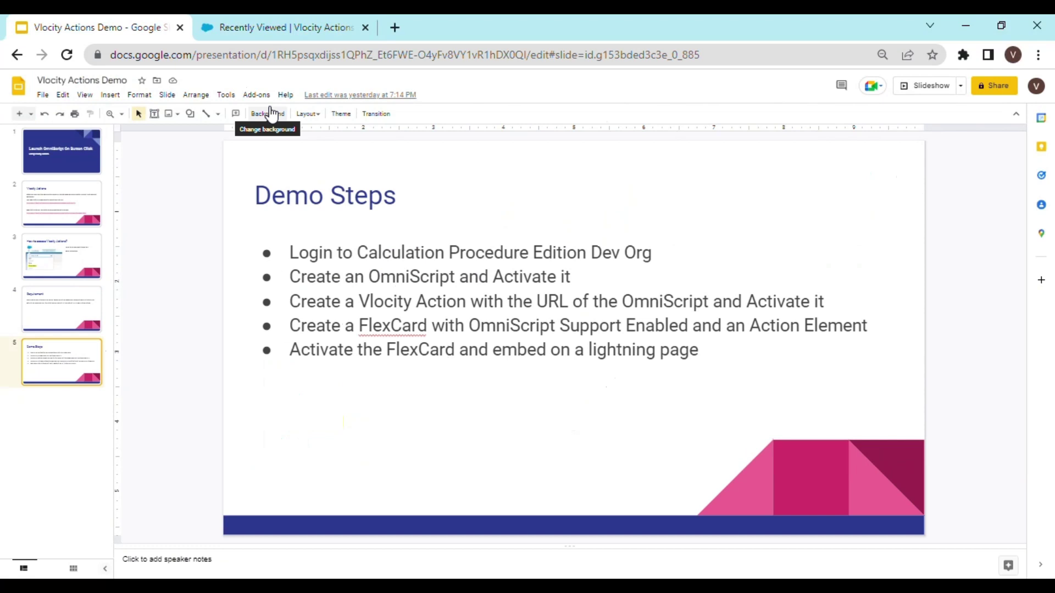
# Open Demo1 (Version 1) from the OmniScripts list in the designer.
pyautogui.click(283, 26)
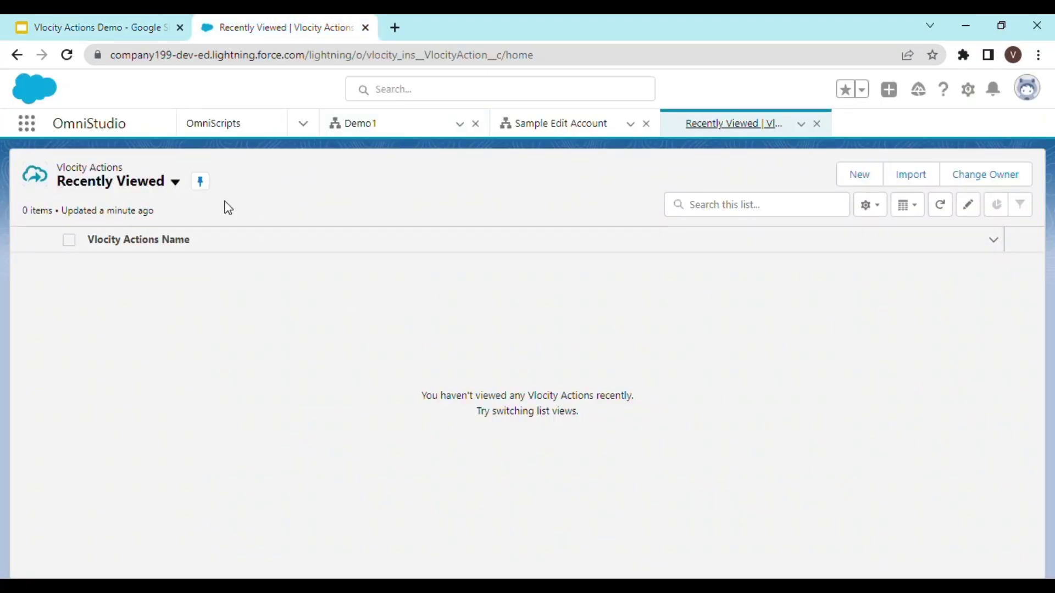
pyautogui.click(254, 128)
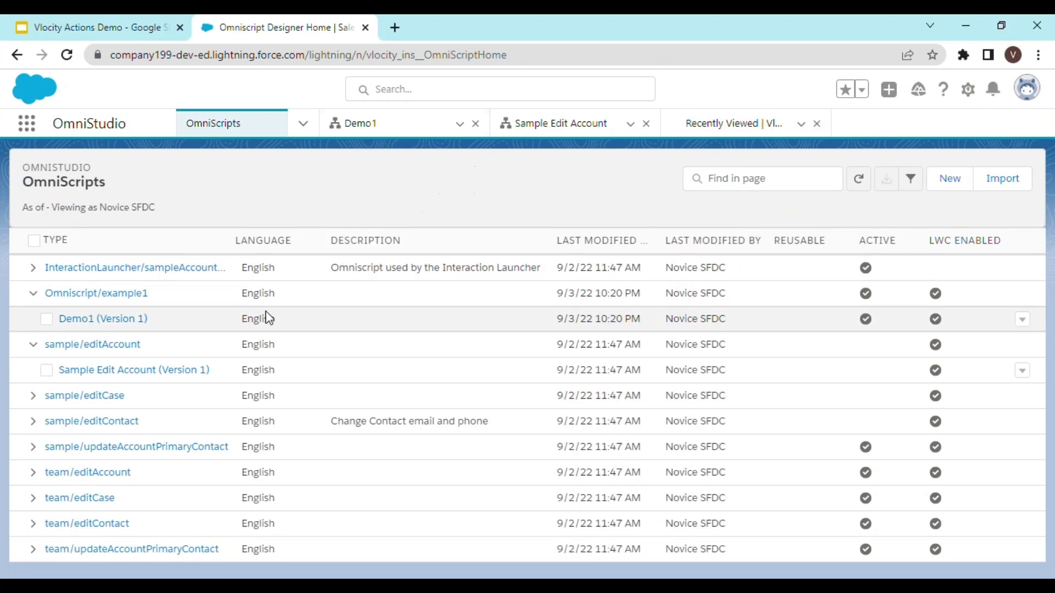
pyautogui.click(97, 326)
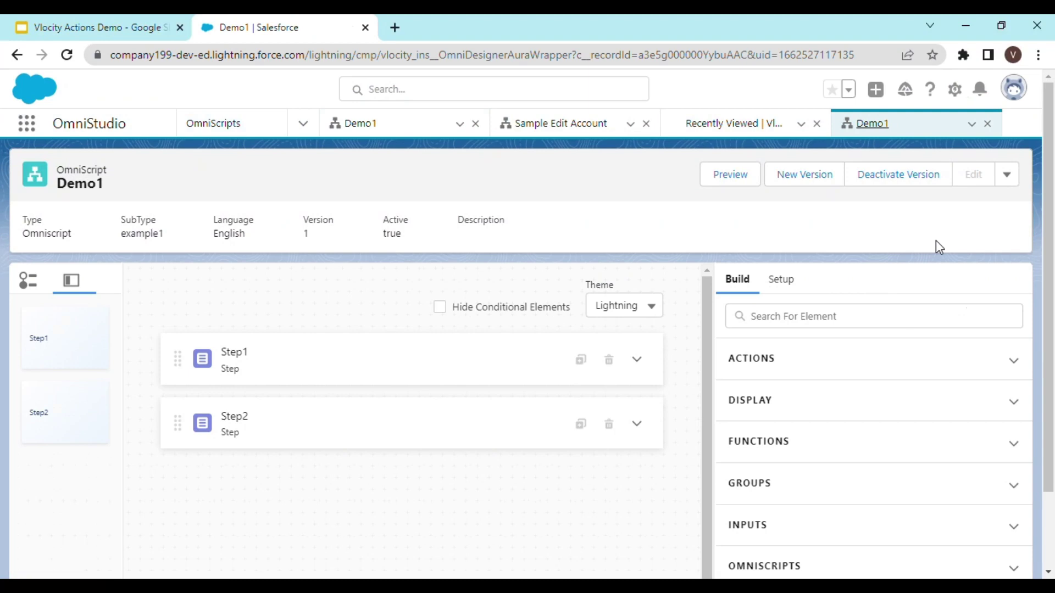
pyautogui.click(1014, 181)
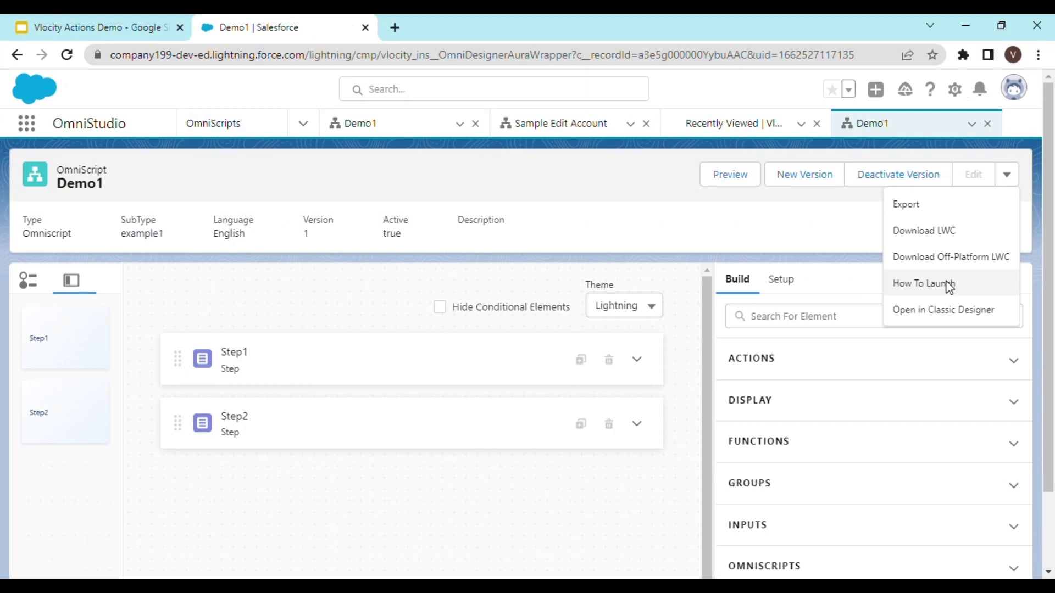
# Copy Demo1's Lightning launch URL from its How To Launch instructions.
pyautogui.click(952, 285)
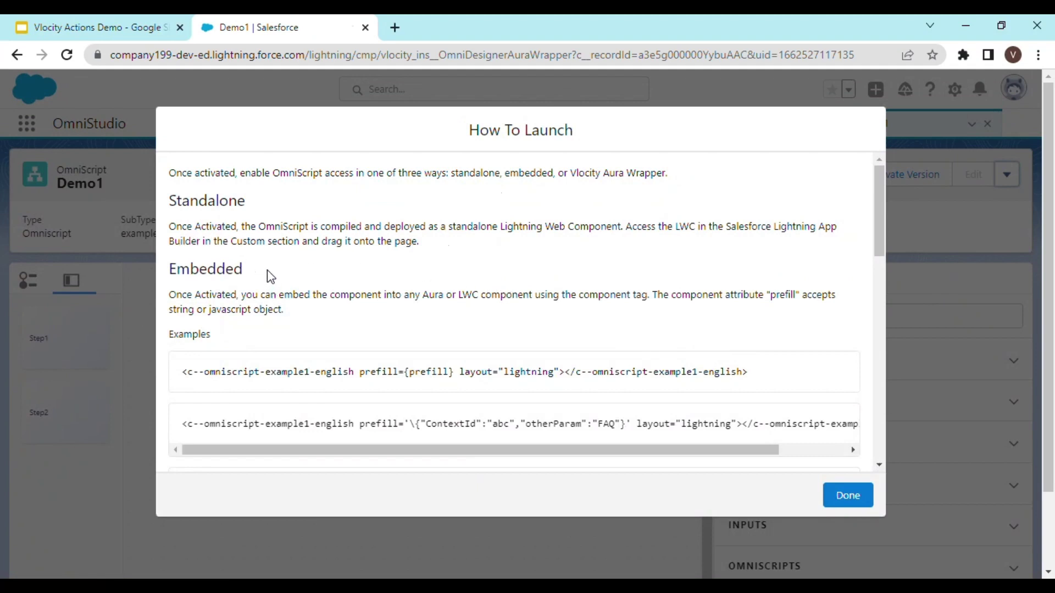
pyautogui.scroll(-1, 269, 279)
pyautogui.scroll(-1, 270, 278)
pyautogui.scroll(-2, 274, 276)
pyautogui.scroll(-2, 274, 277)
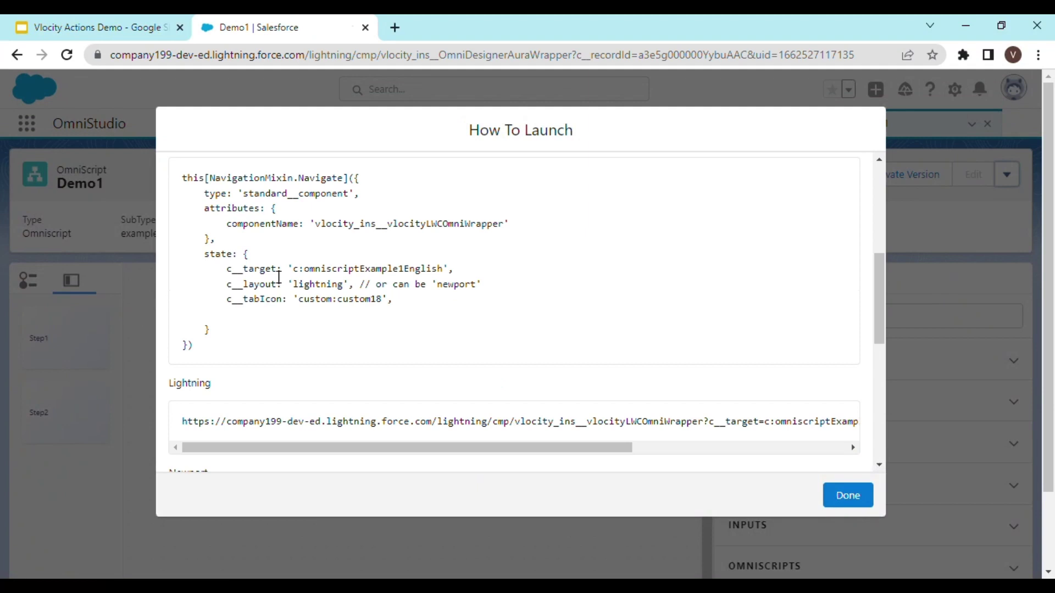
pyautogui.scroll(-1, 278, 278)
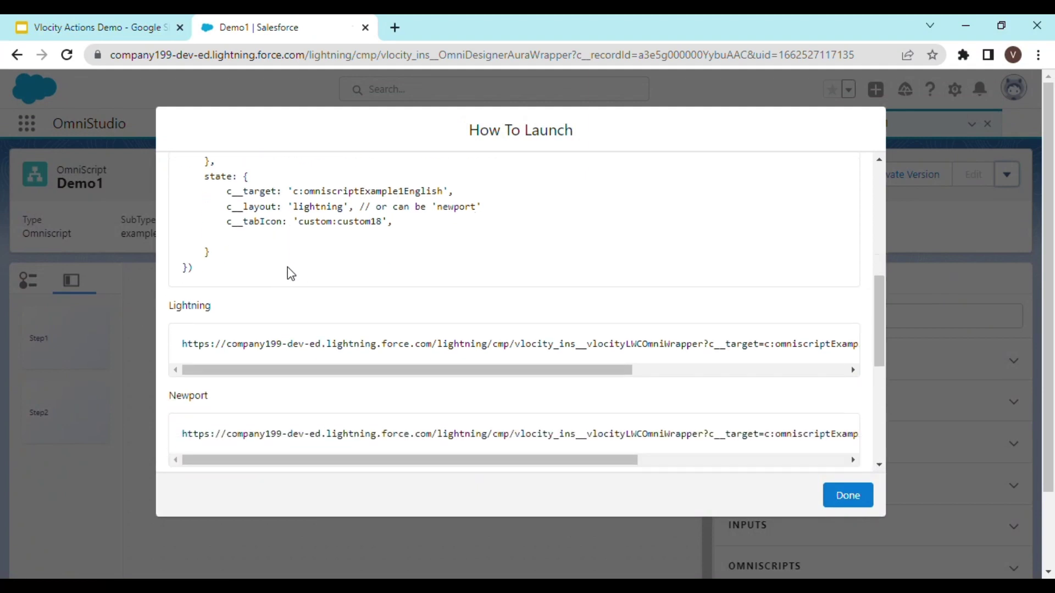
pyautogui.scroll(-1, 274, 275)
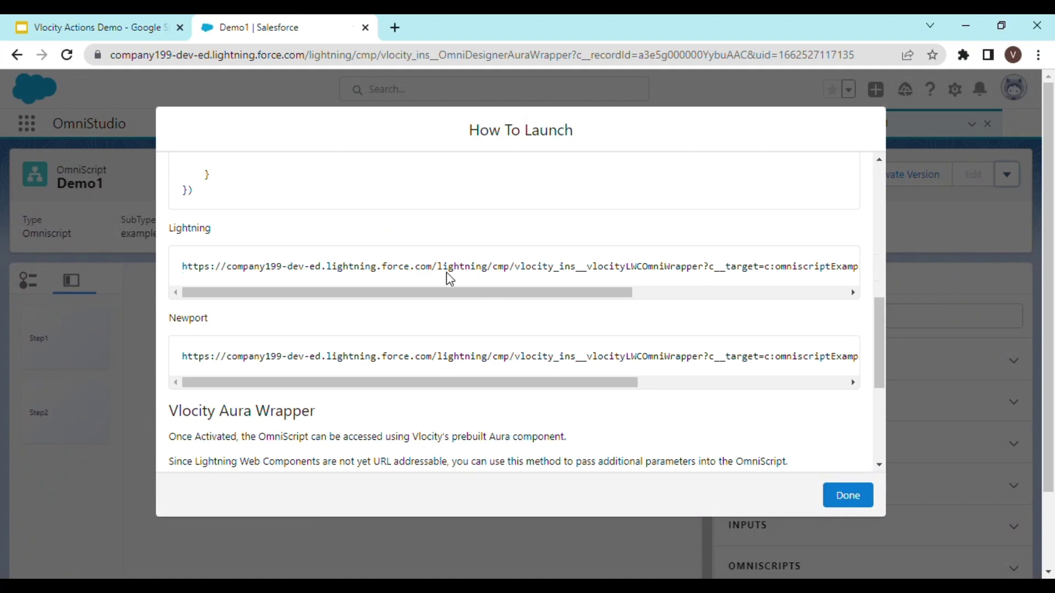
pyautogui.moveTo(446, 273); pyautogui.dragTo(556, 277)
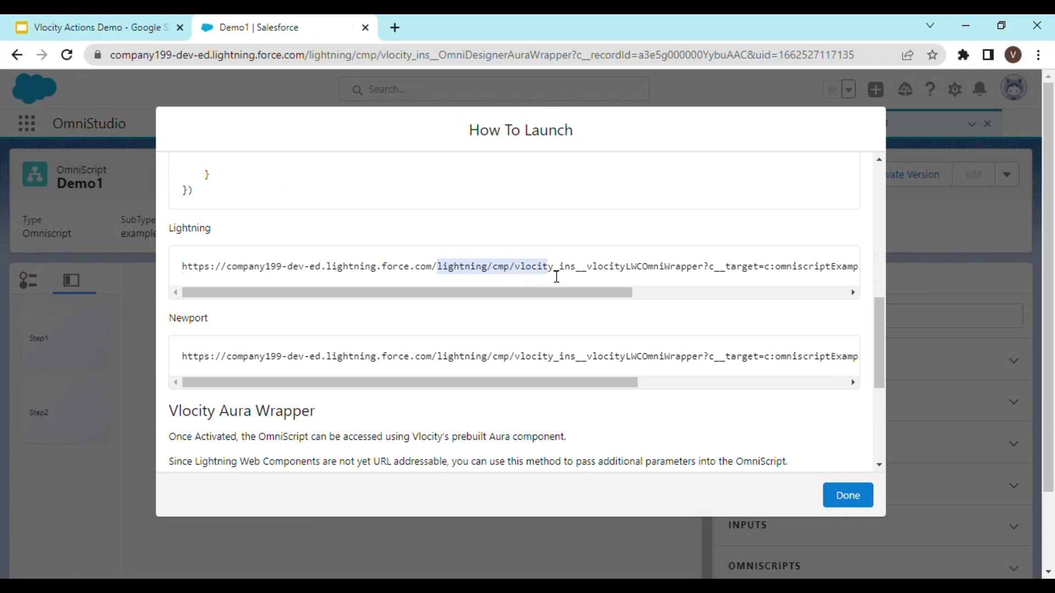
pyautogui.moveTo(557, 277); pyautogui.dragTo(877, 282)
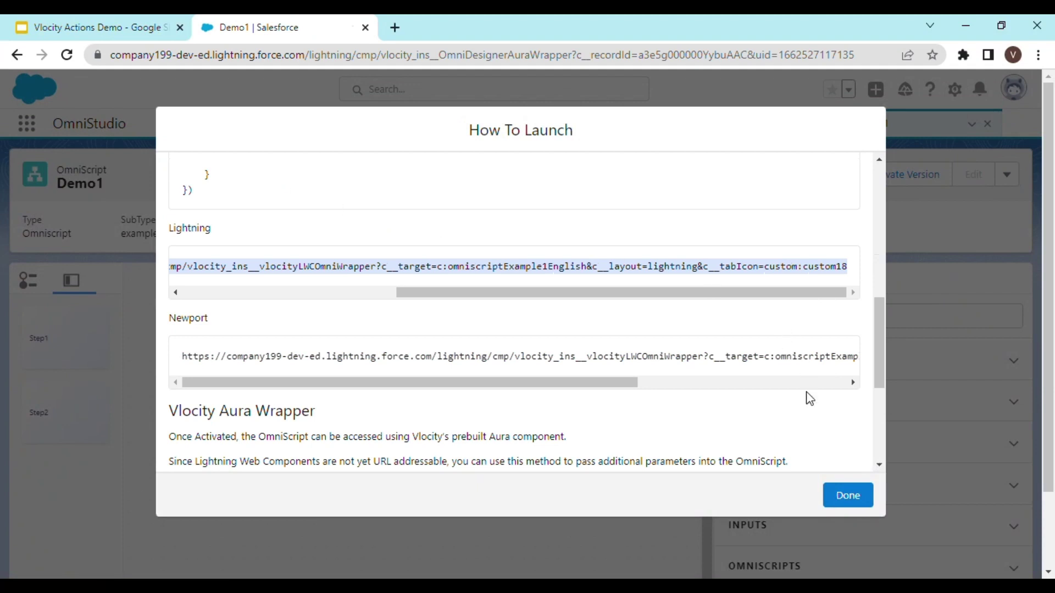
pyautogui.click(851, 498)
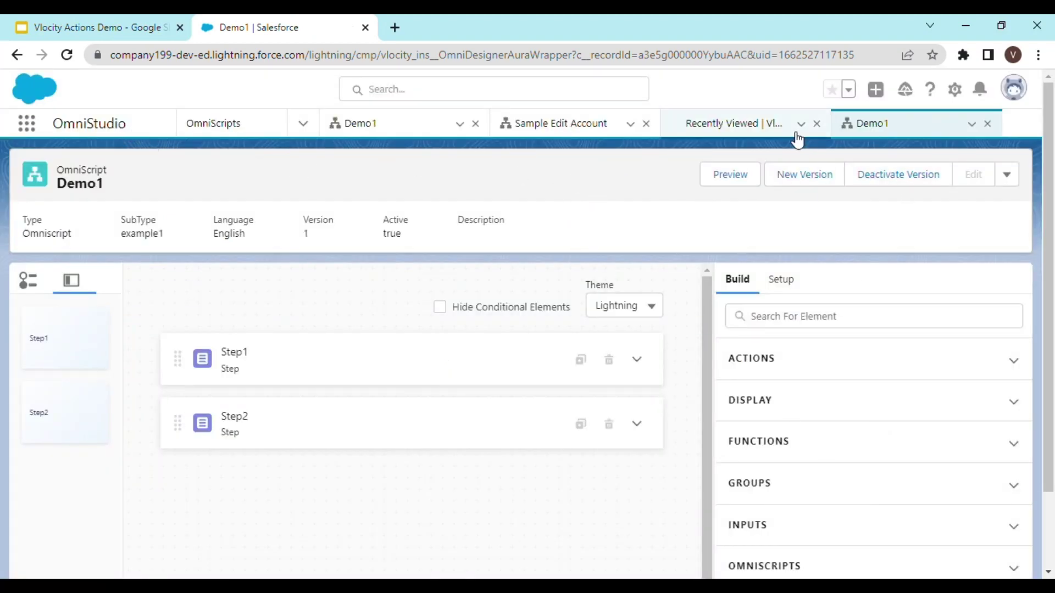
# Start a new Vlocity Action with the copied Lightning URL as its target.
pyautogui.click(734, 123)
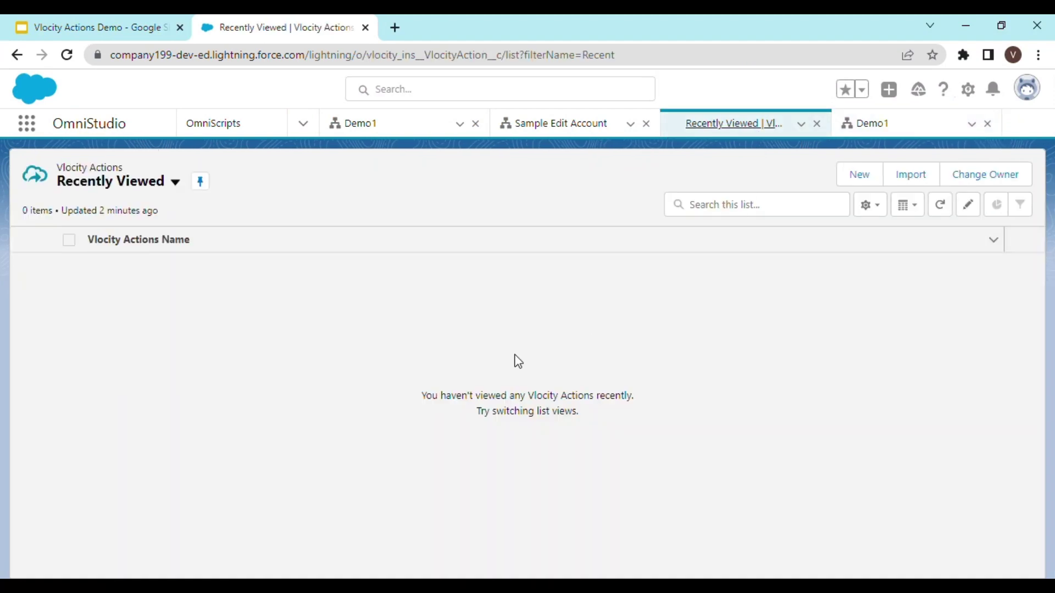
pyautogui.click(860, 175)
pyautogui.write('Demo Action')
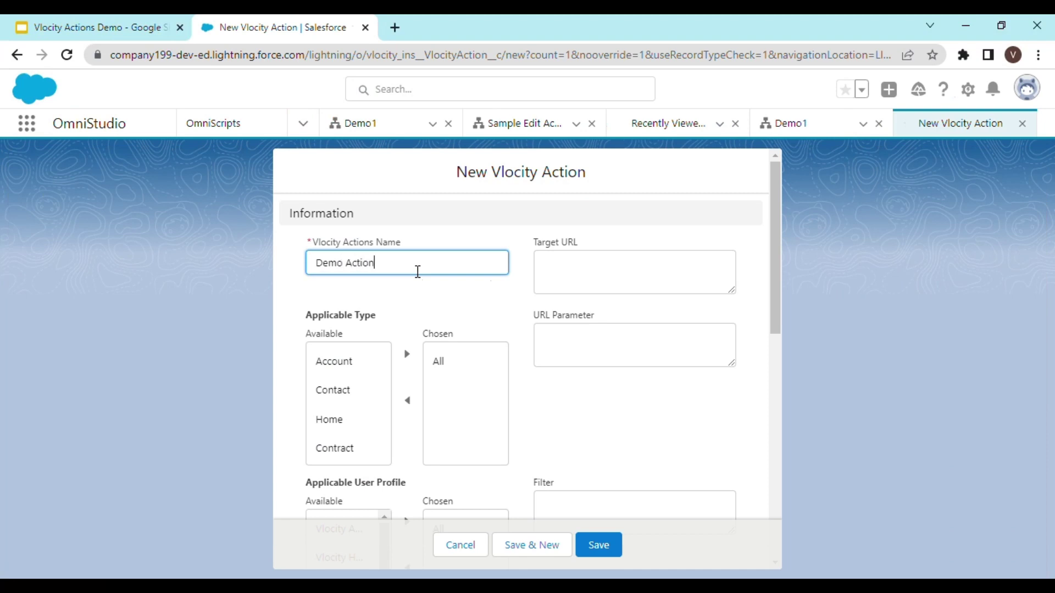
pyautogui.press('Tab')
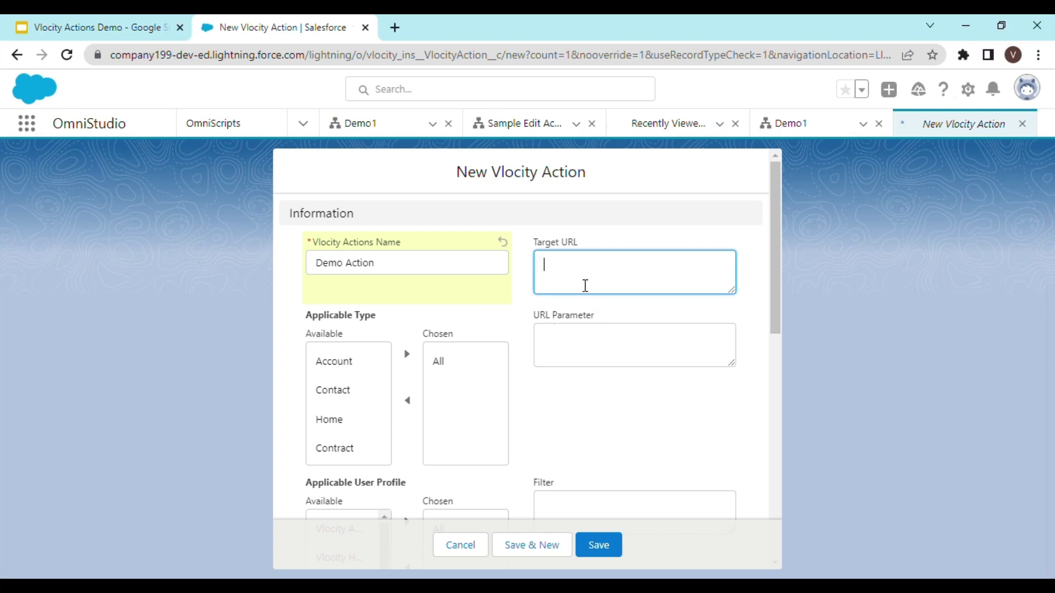
pyautogui.hotkey('ctrl', 'v')
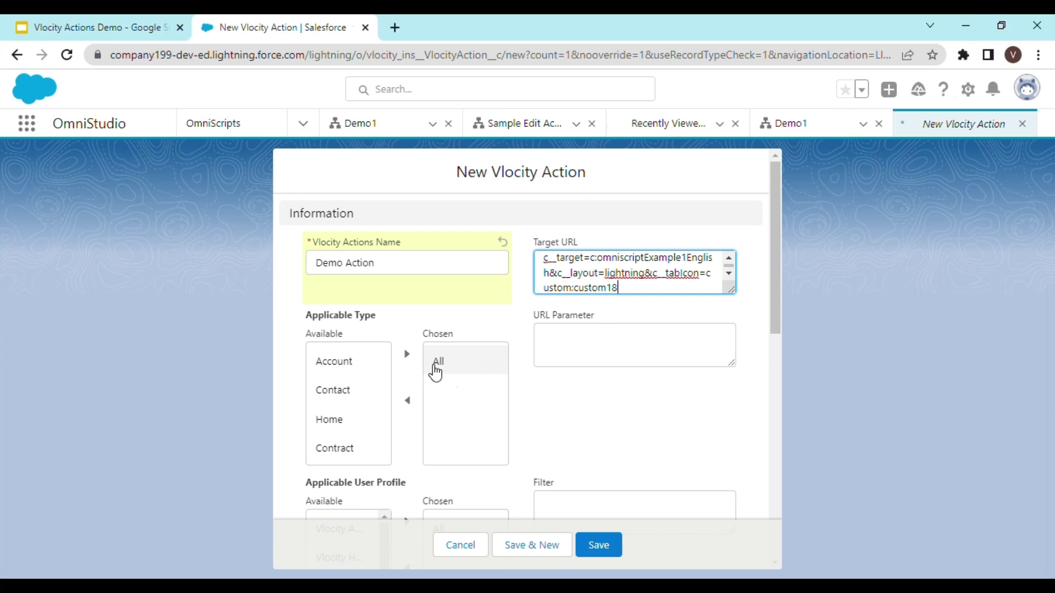
# Limit the applicable type to Account, removing All from Chosen.
pyautogui.click(358, 365)
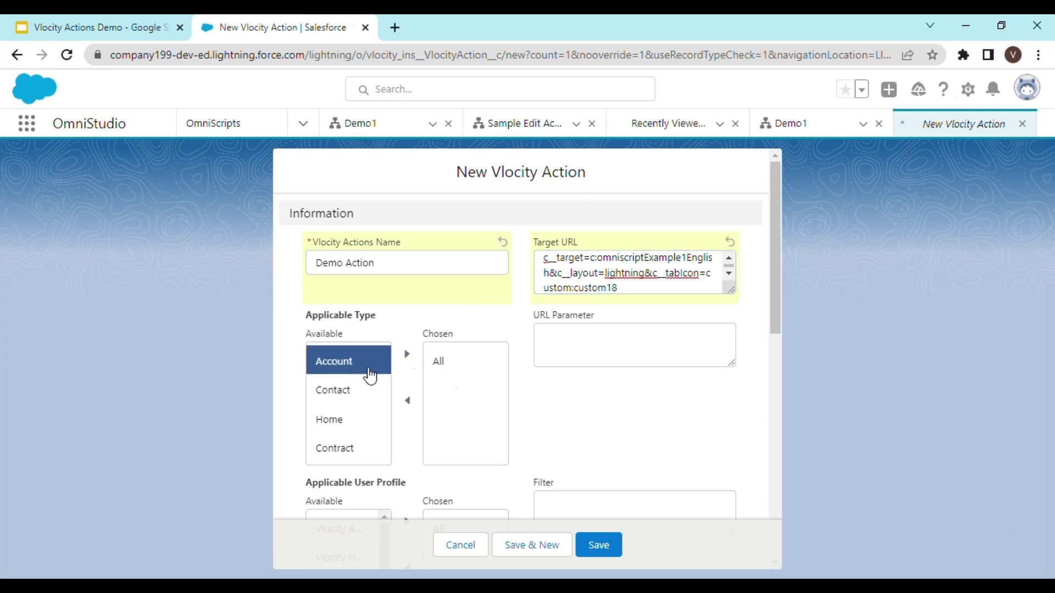
pyautogui.click(412, 356)
pyautogui.click(454, 367)
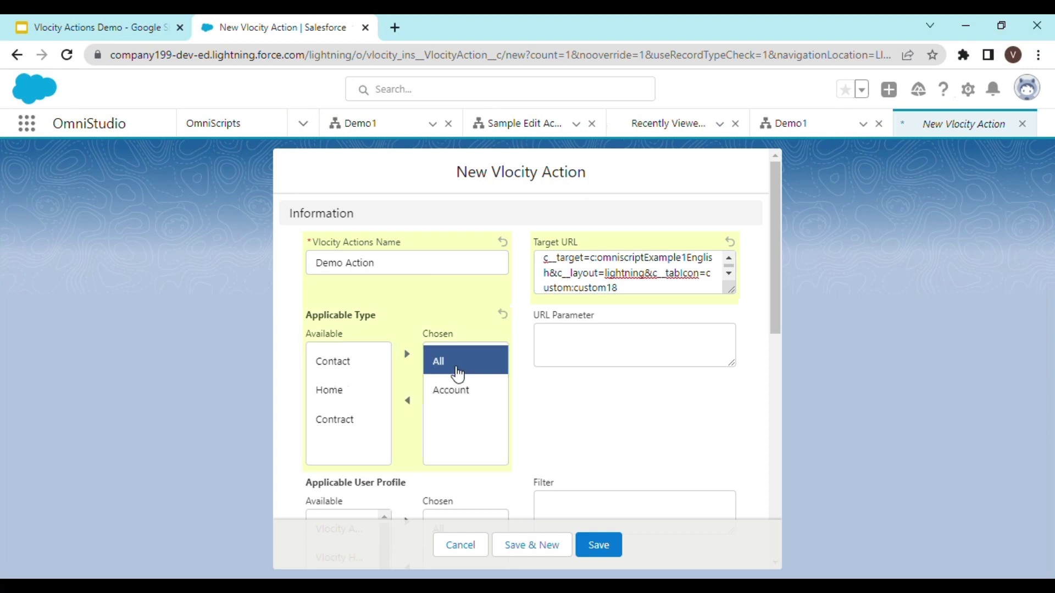
pyautogui.click(413, 407)
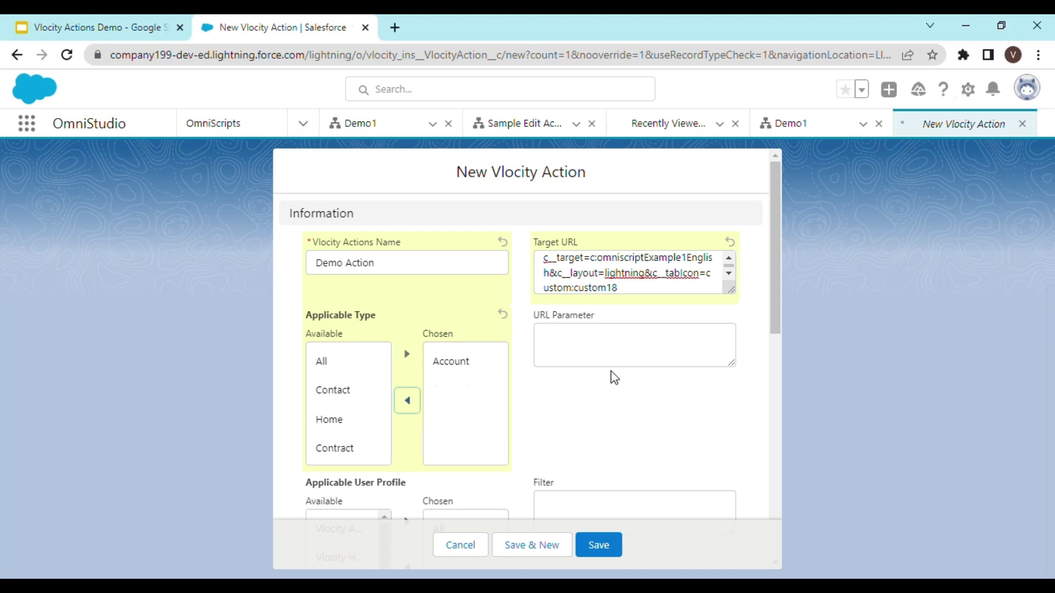
# Enter 'Launch OS' as the action's display label.
pyautogui.click(612, 355)
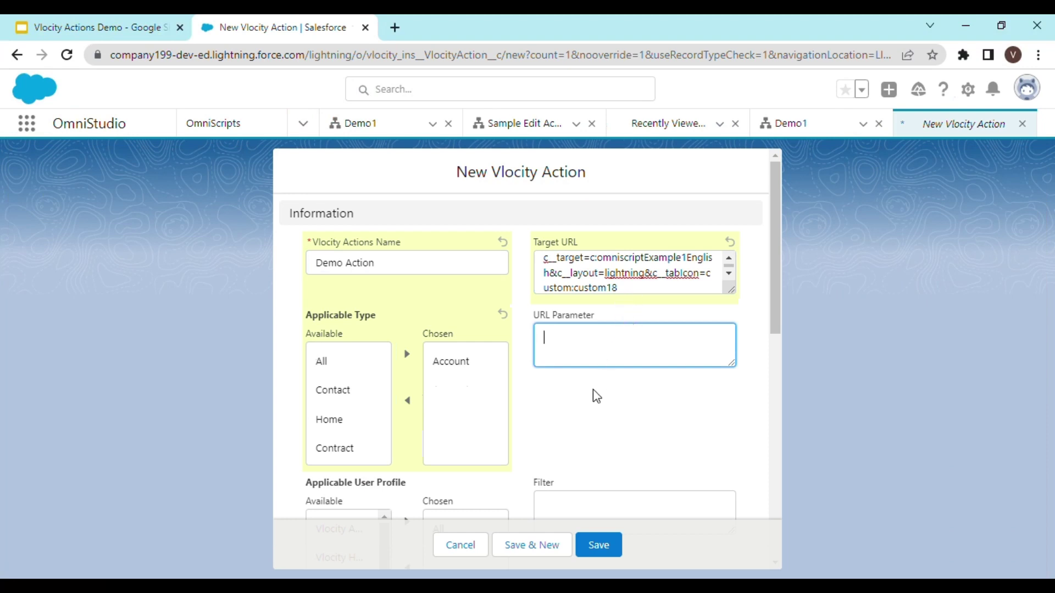
pyautogui.scroll(-1, 596, 396)
pyautogui.scroll(-1, 597, 395)
pyautogui.scroll(-2, 597, 396)
pyautogui.scroll(-2, 596, 395)
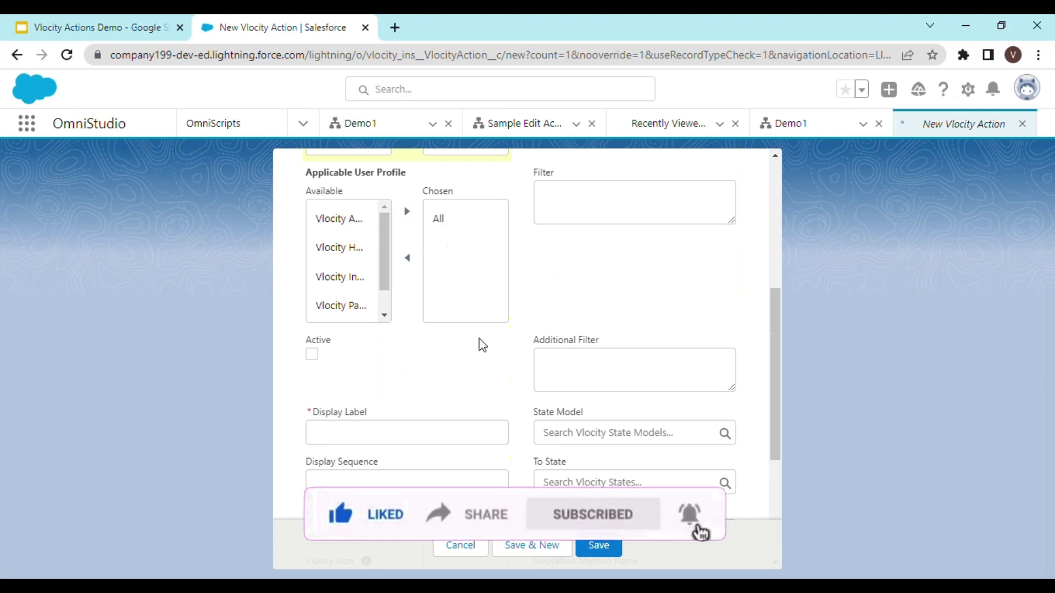
pyautogui.scroll(-2, 480, 346)
pyautogui.scroll(-2, 401, 335)
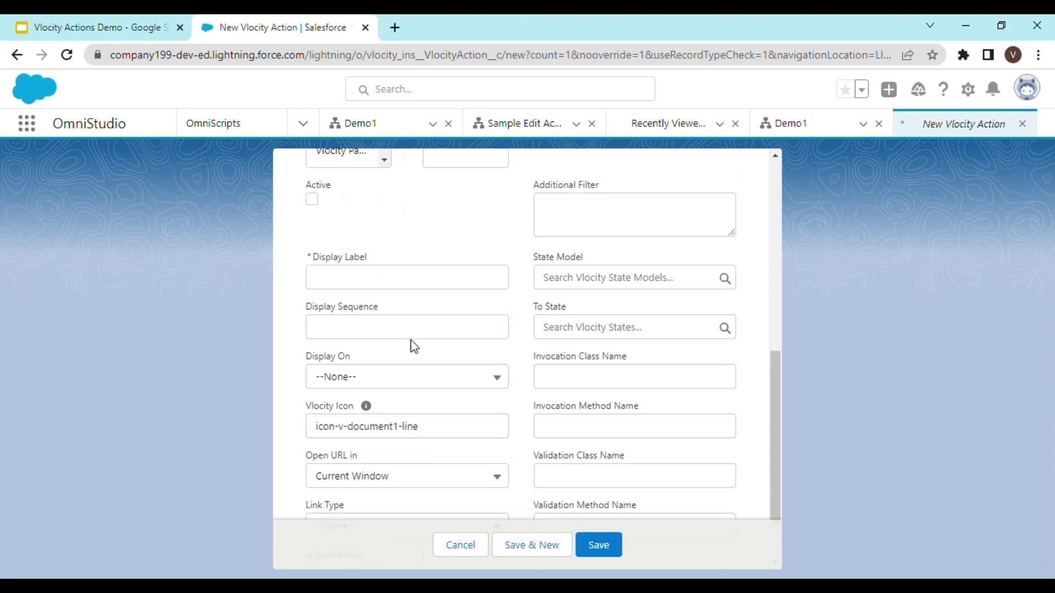
pyautogui.click(377, 285)
pyautogui.write('Launch OS')
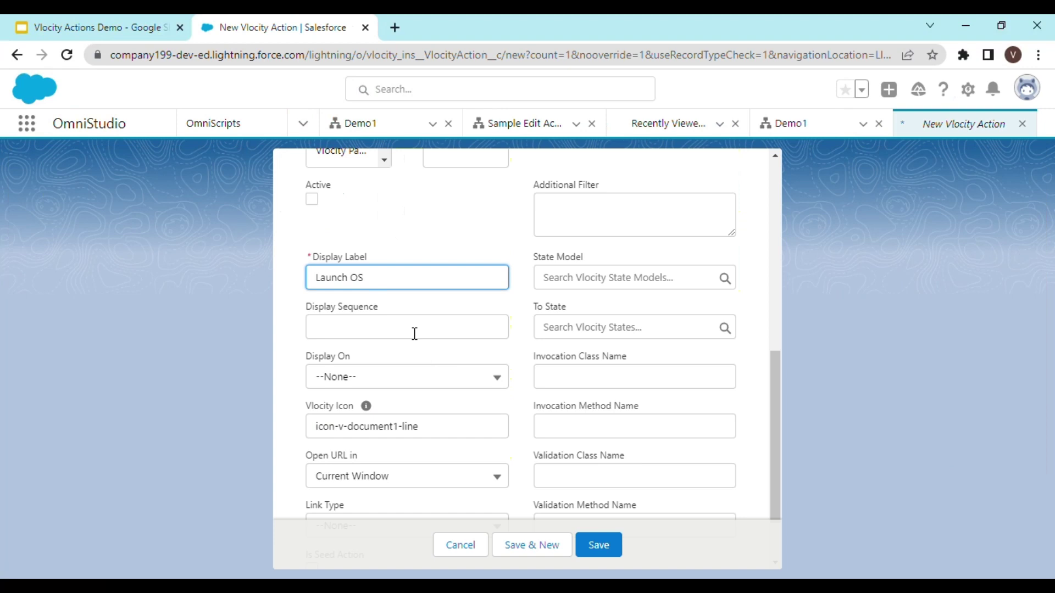
# Set Display On to All and Open URL In to New Tab / Window.
pyautogui.scroll(-1, 483, 381)
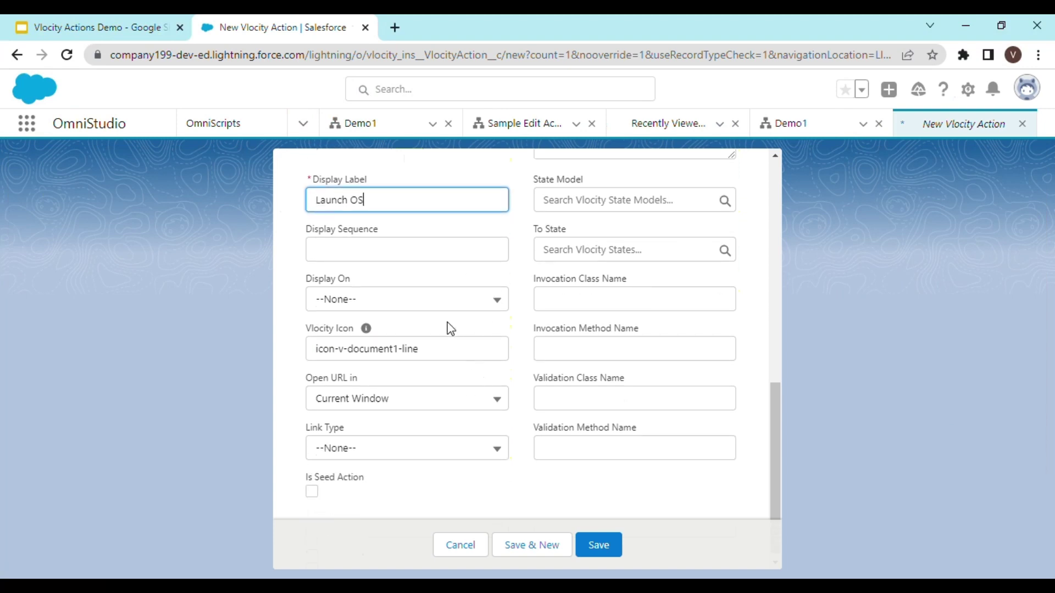
pyautogui.click(437, 302)
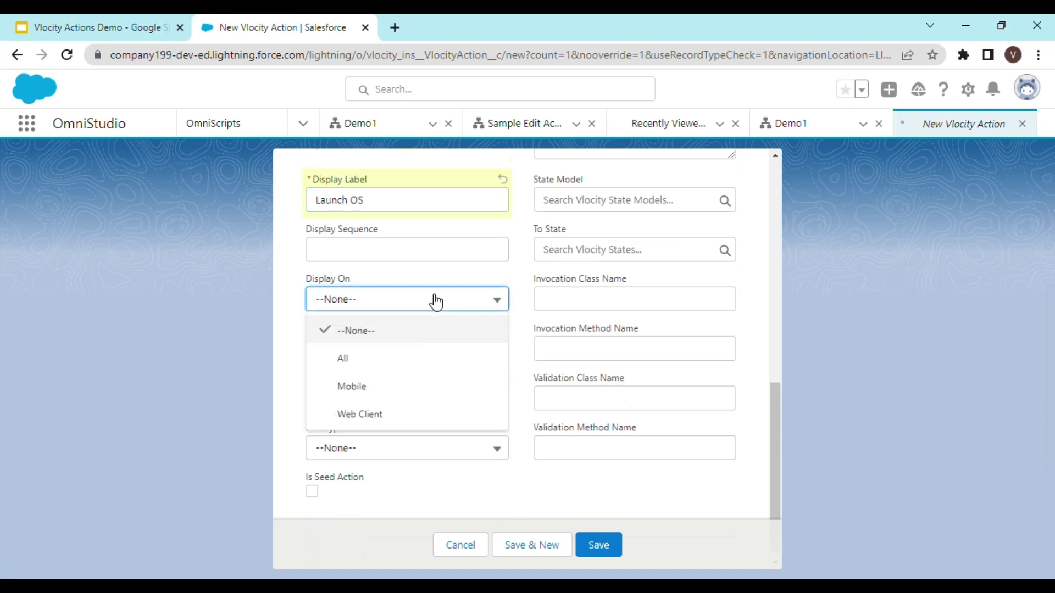
pyautogui.click(414, 361)
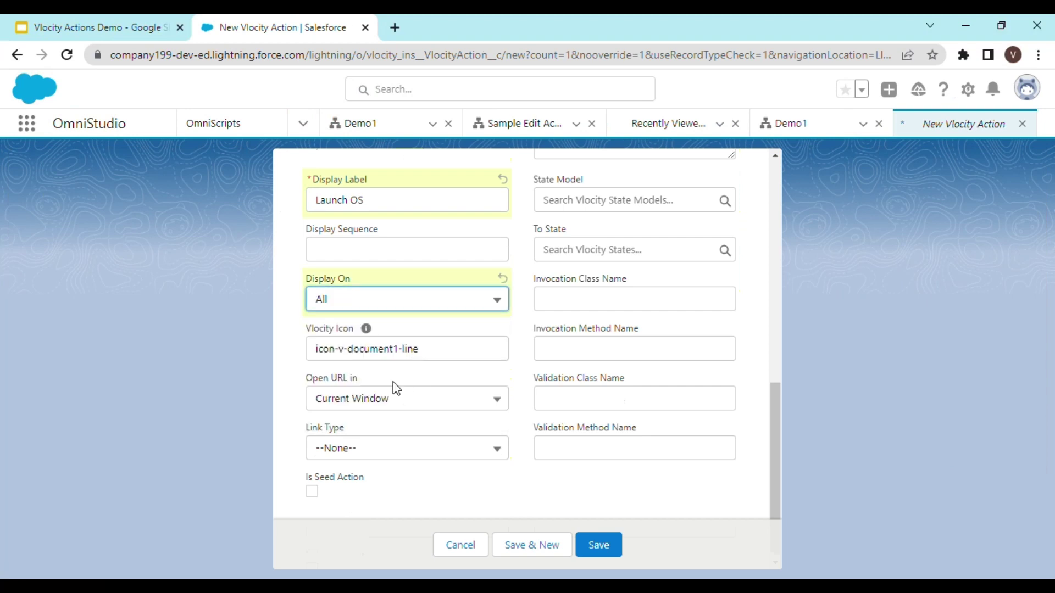
pyautogui.moveTo(424, 350); pyautogui.dragTo(317, 353)
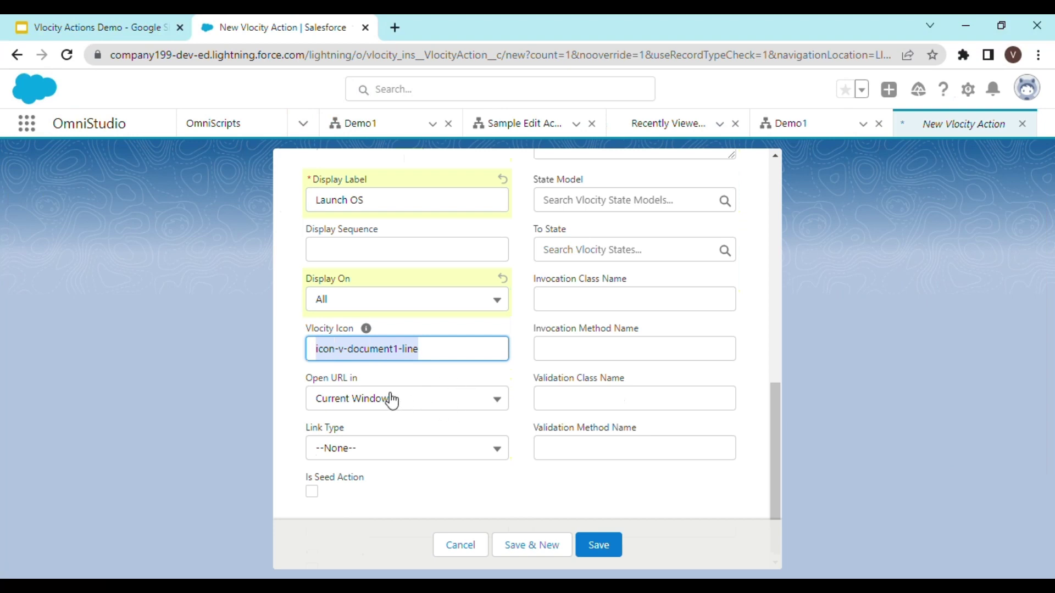
pyautogui.click(418, 409)
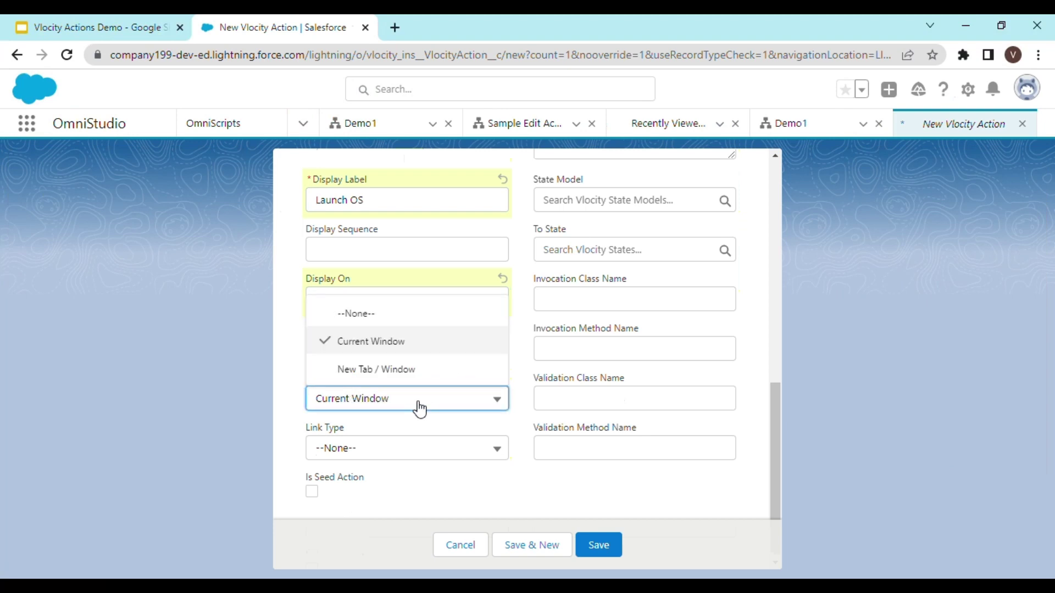
pyautogui.click(416, 370)
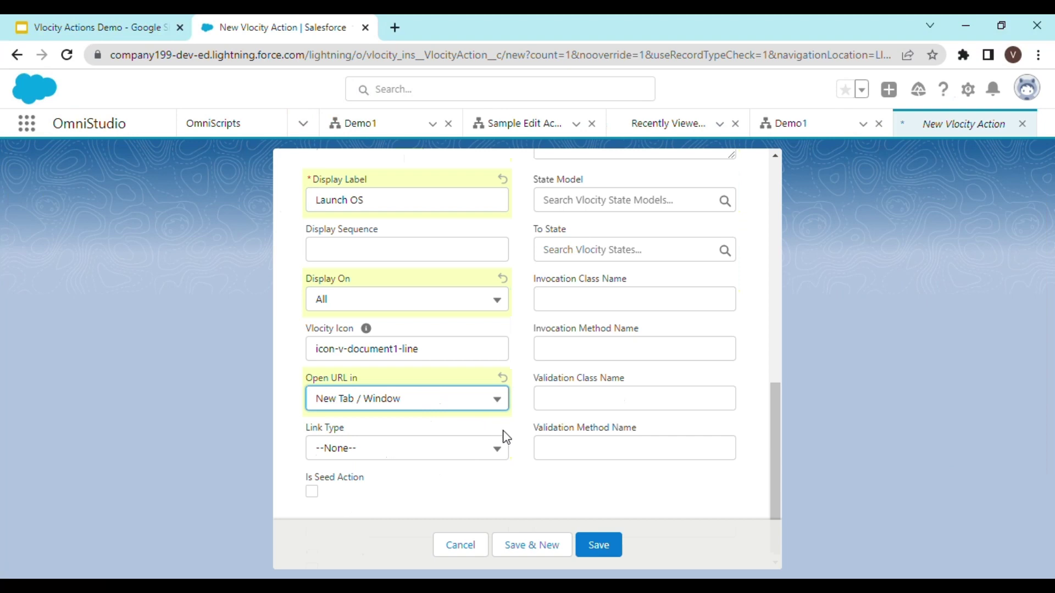
# Set the link type to OmniScript and mark the action Active.
pyautogui.click(498, 456)
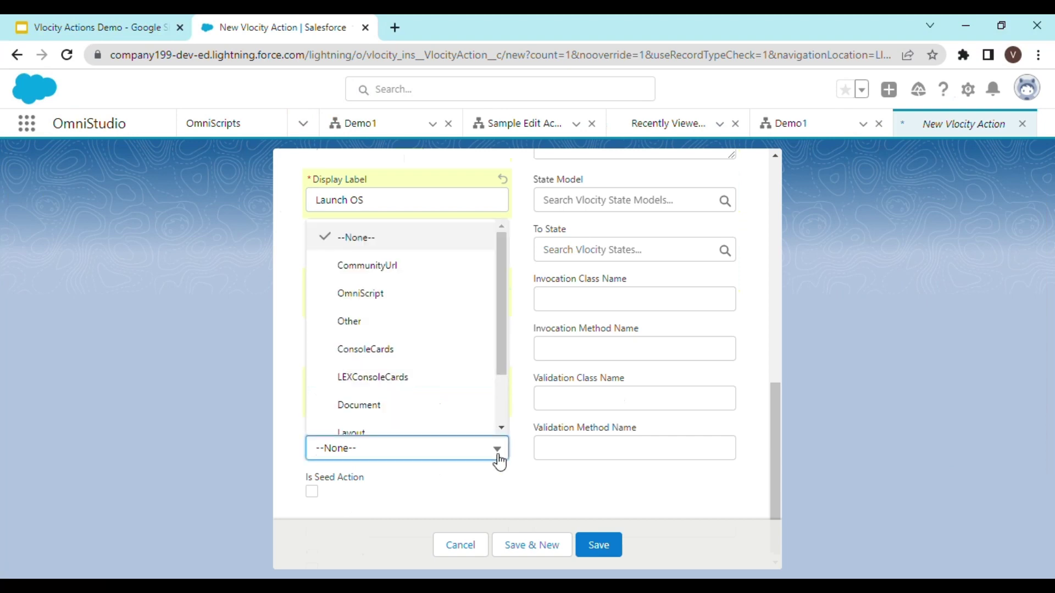
pyautogui.click(427, 297)
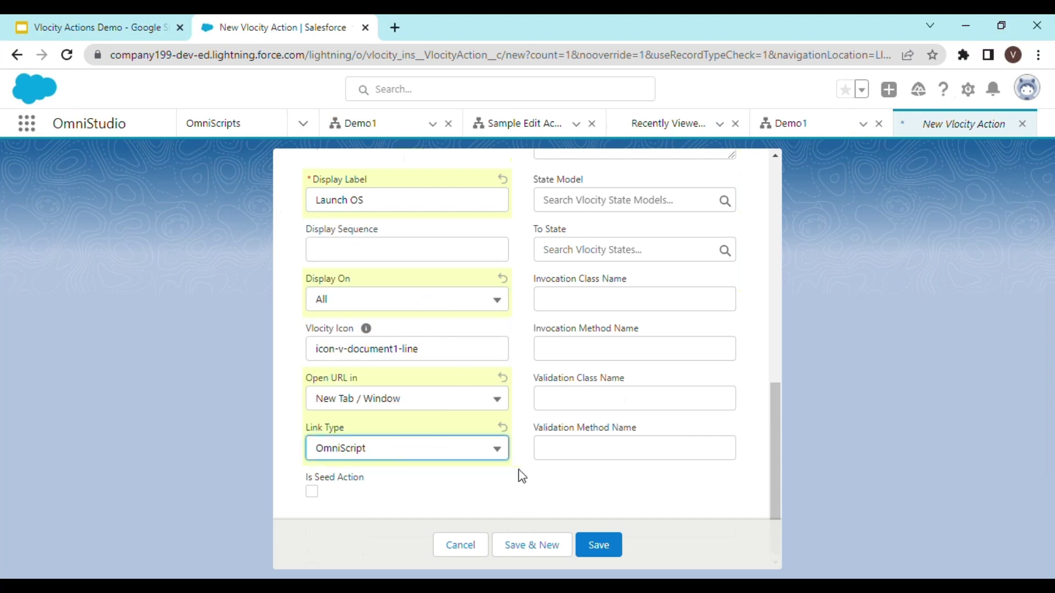
pyautogui.scroll(3, 553, 433)
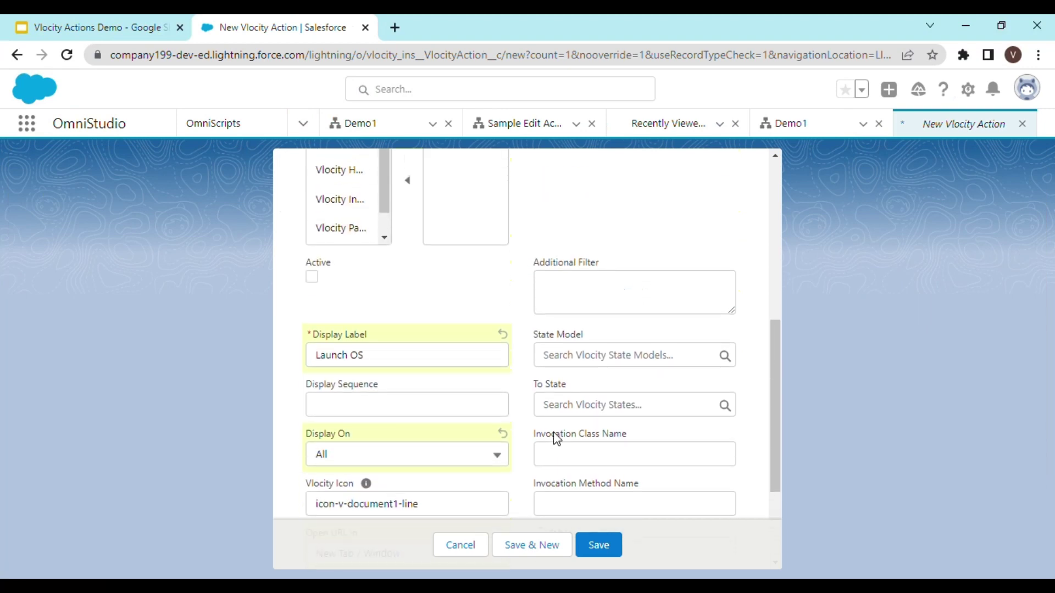
pyautogui.click(311, 277)
pyautogui.scroll(-2, 483, 370)
pyautogui.scroll(-1, 592, 416)
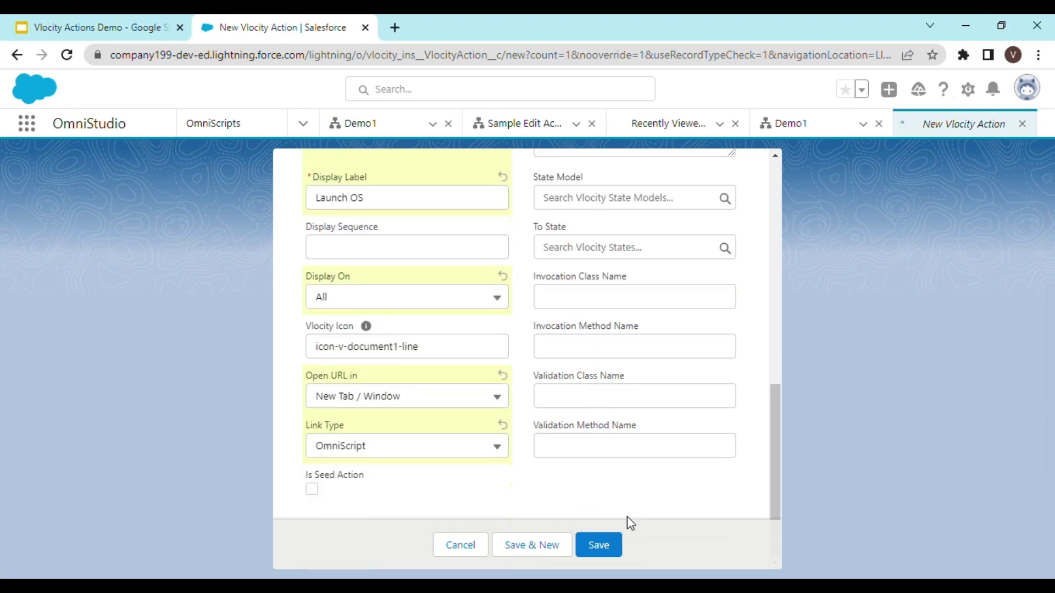
# Save the Demo Action record and switch to the OmniStudio FlexCards list.
pyautogui.click(605, 546)
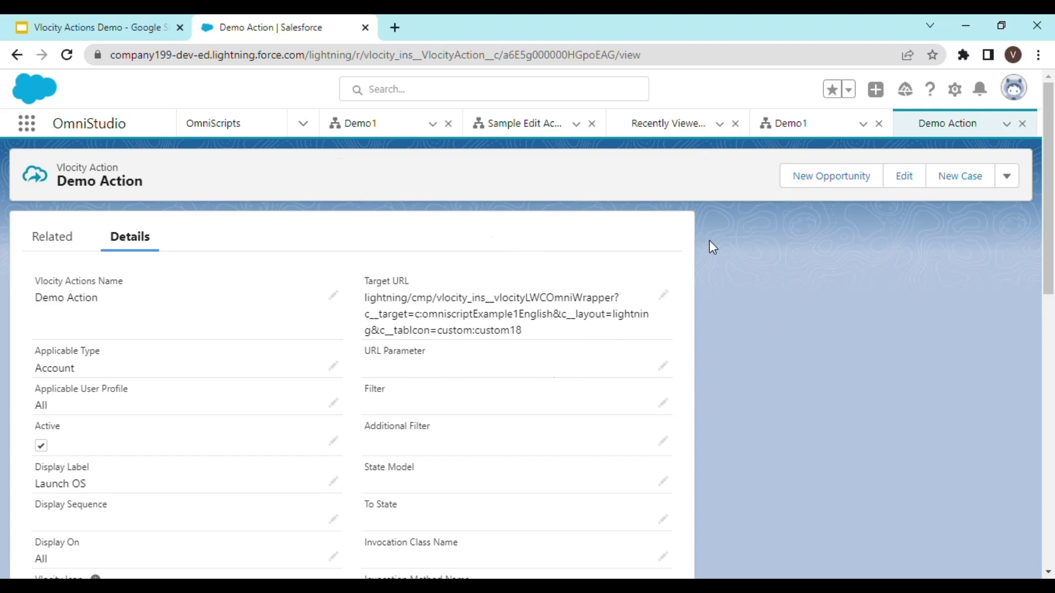
pyautogui.click(304, 124)
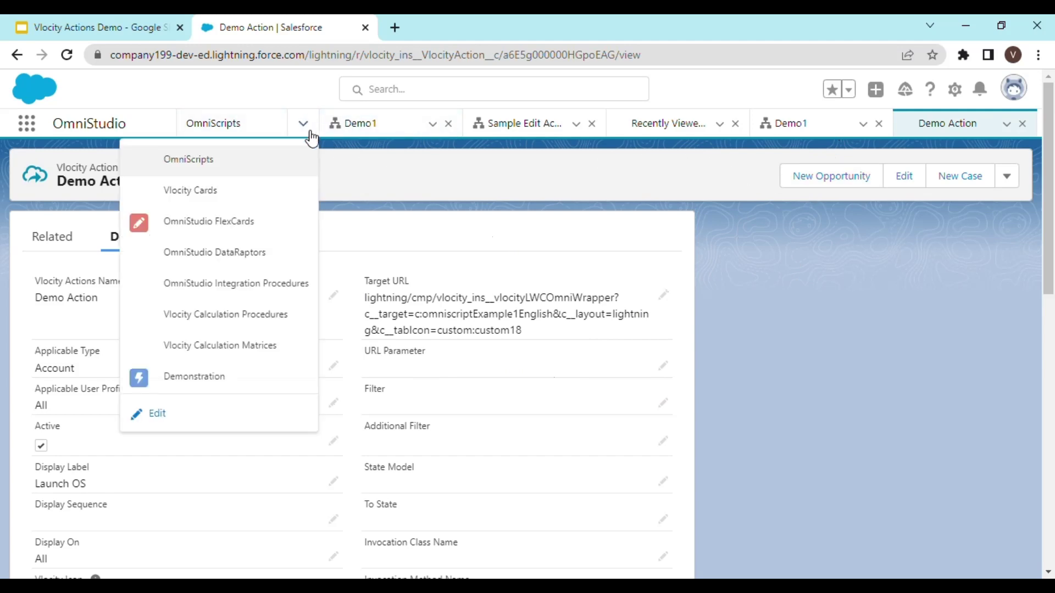
pyautogui.click(247, 226)
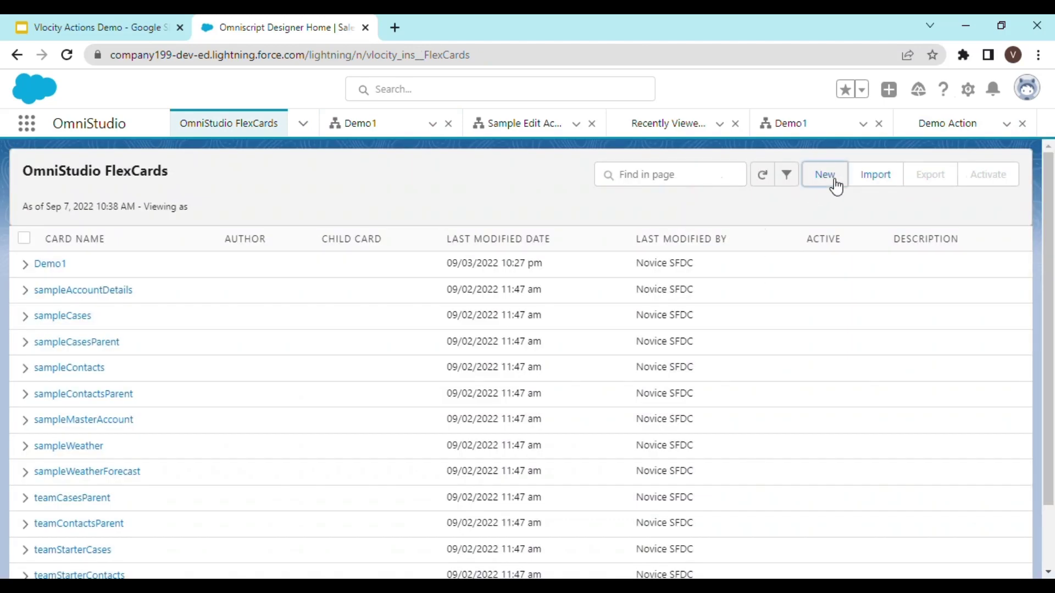
# Create FlexCard 'LaunchButton' with data source None and save it.
pyautogui.click(831, 180)
pyautogui.write('LaunchButto')
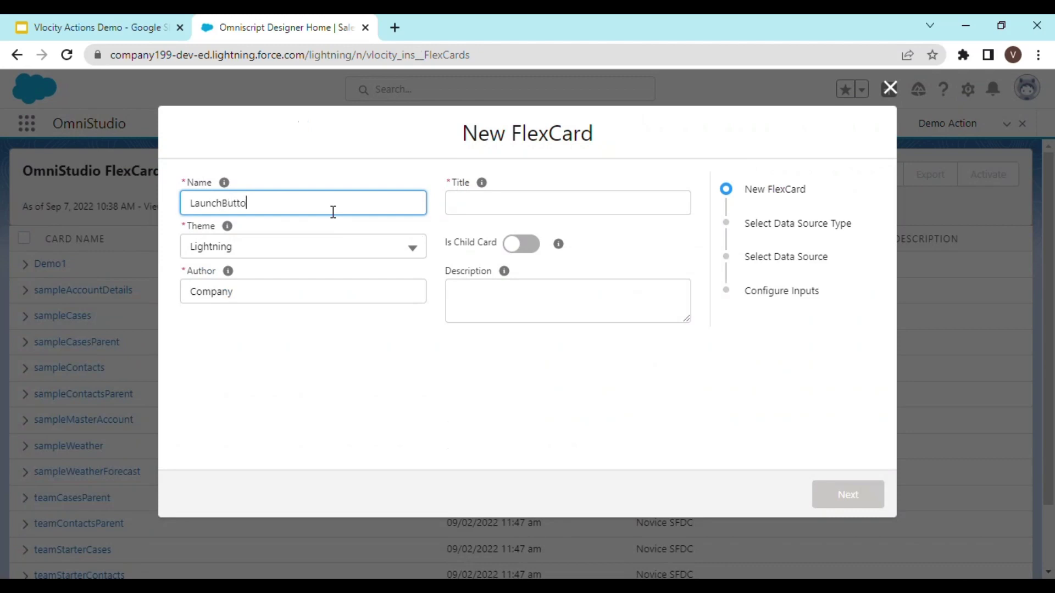
pyautogui.write('n')
pyautogui.press('Tab')
pyautogui.press('Tab')
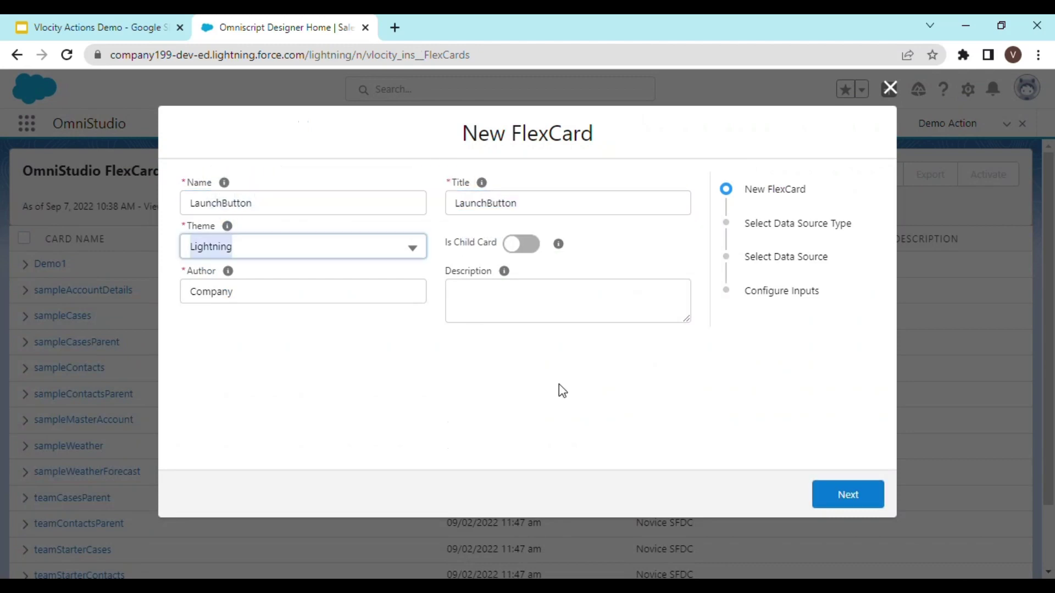
pyautogui.press('Tab')
pyautogui.click(858, 503)
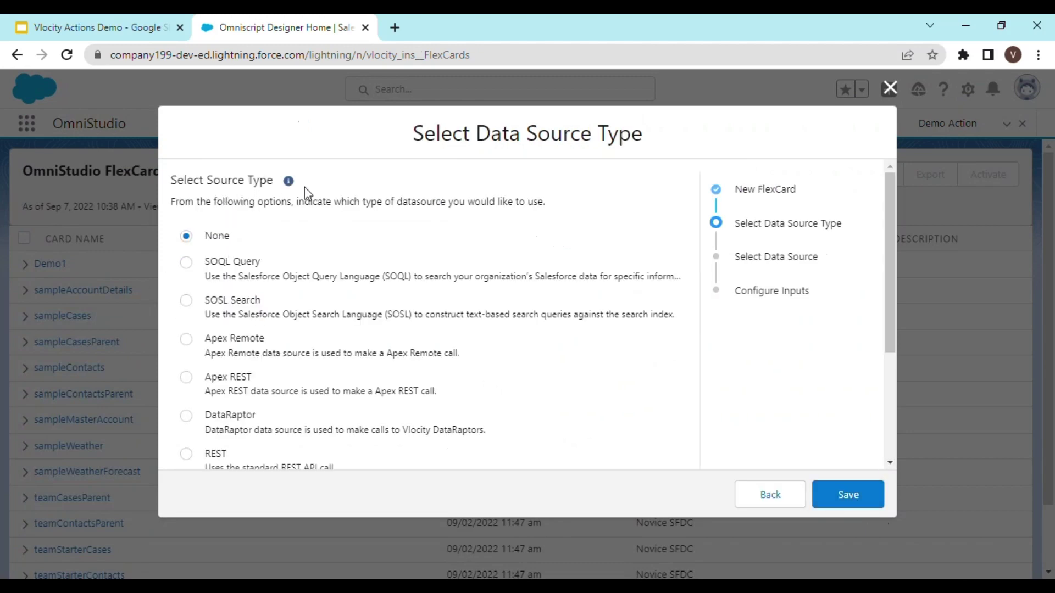
pyautogui.click(860, 499)
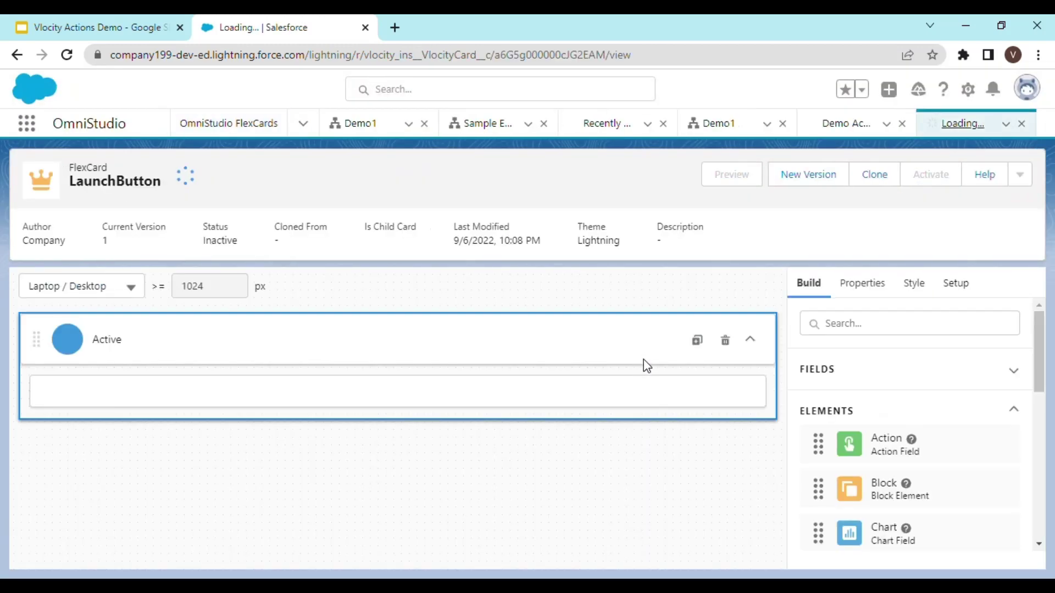
pyautogui.scroll(-1, 899, 415)
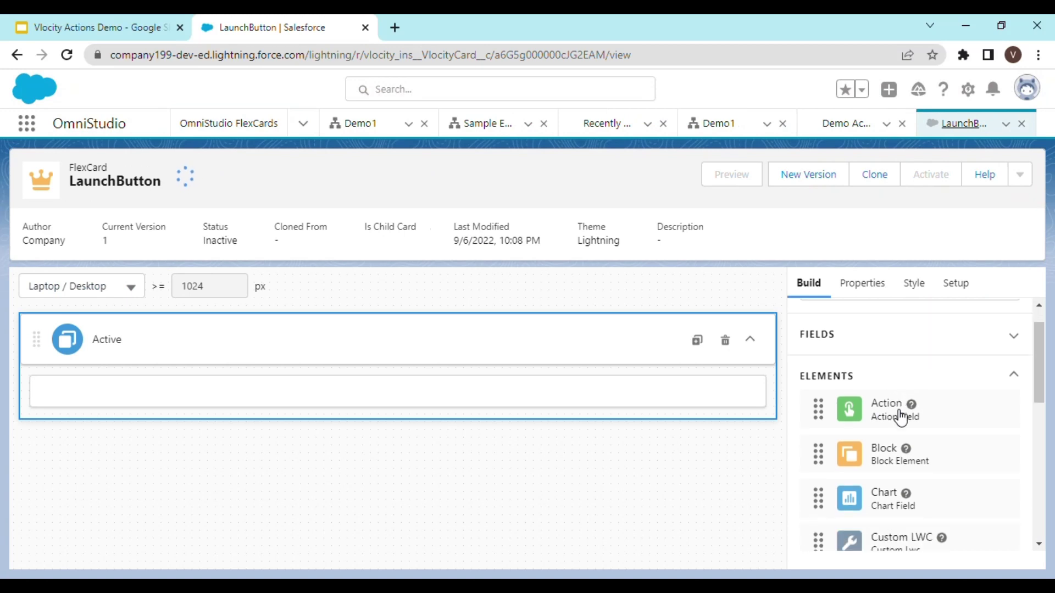
pyautogui.scroll(-1, 898, 415)
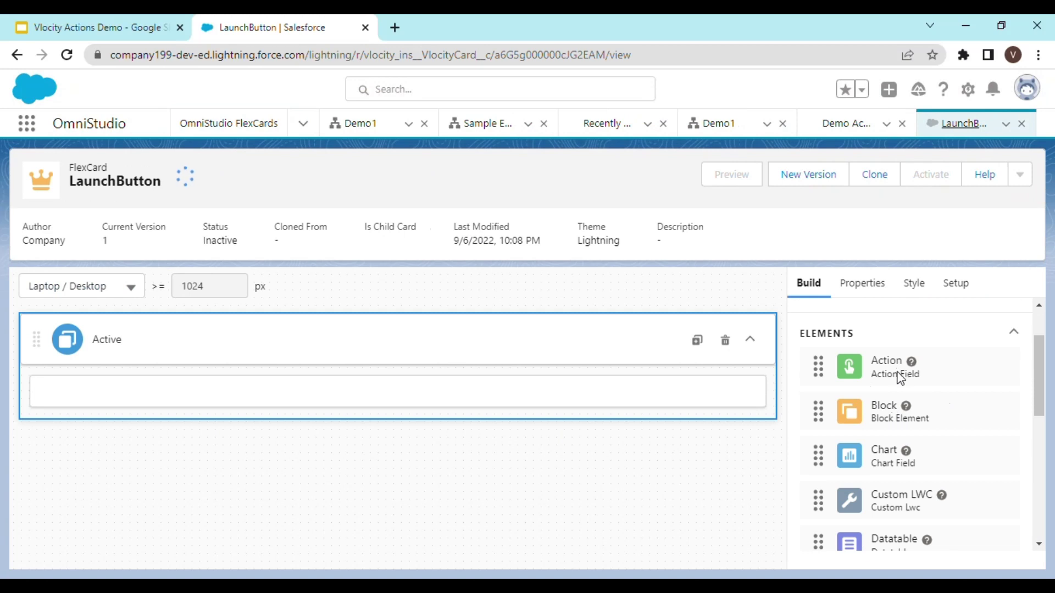
pyautogui.moveTo(901, 376); pyautogui.dragTo(227, 399)
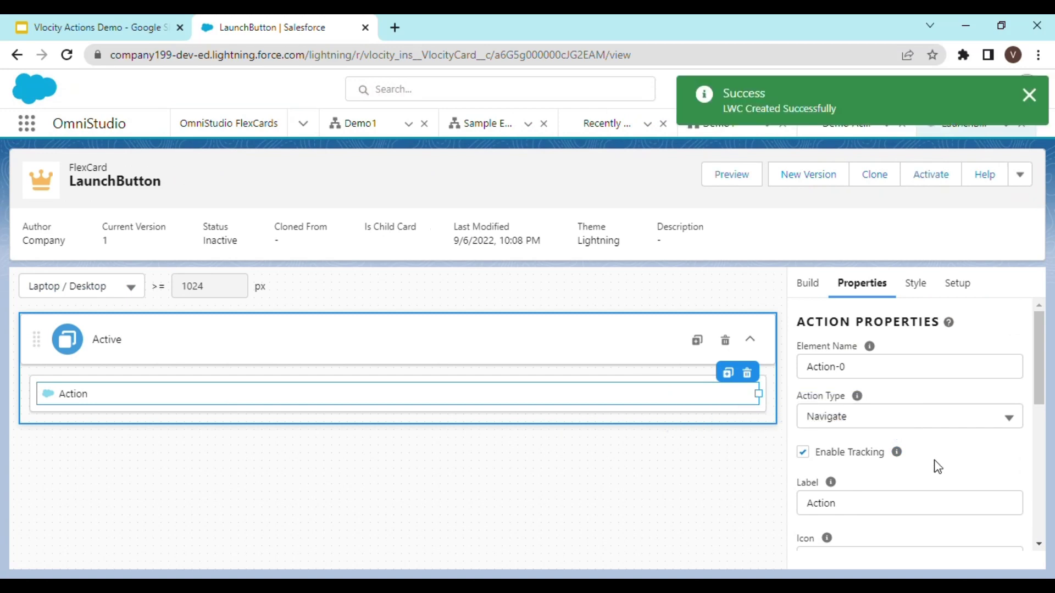
pyautogui.scroll(-2, 956, 468)
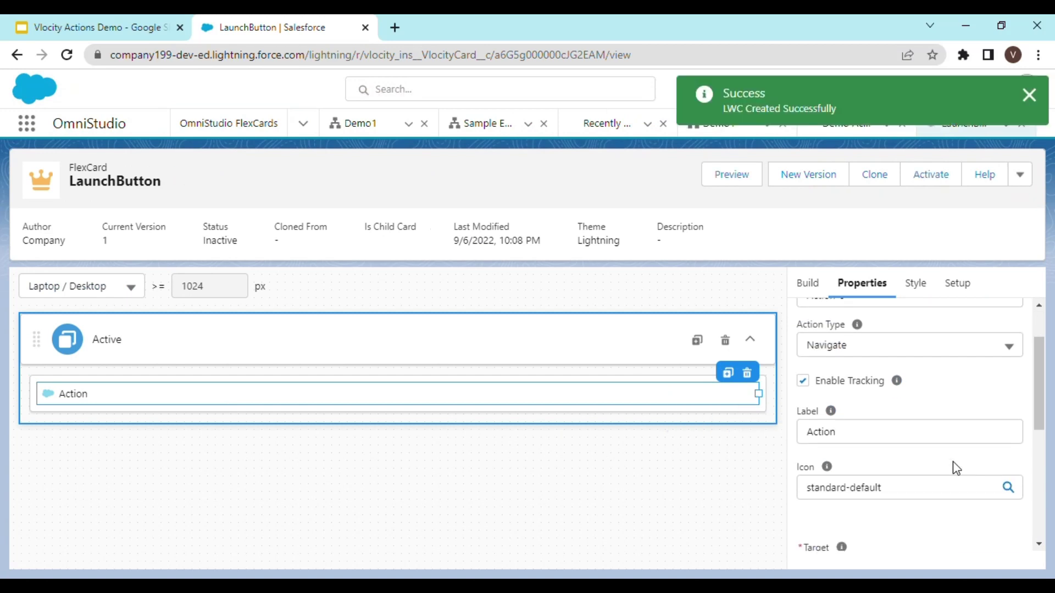
pyautogui.scroll(-2, 956, 468)
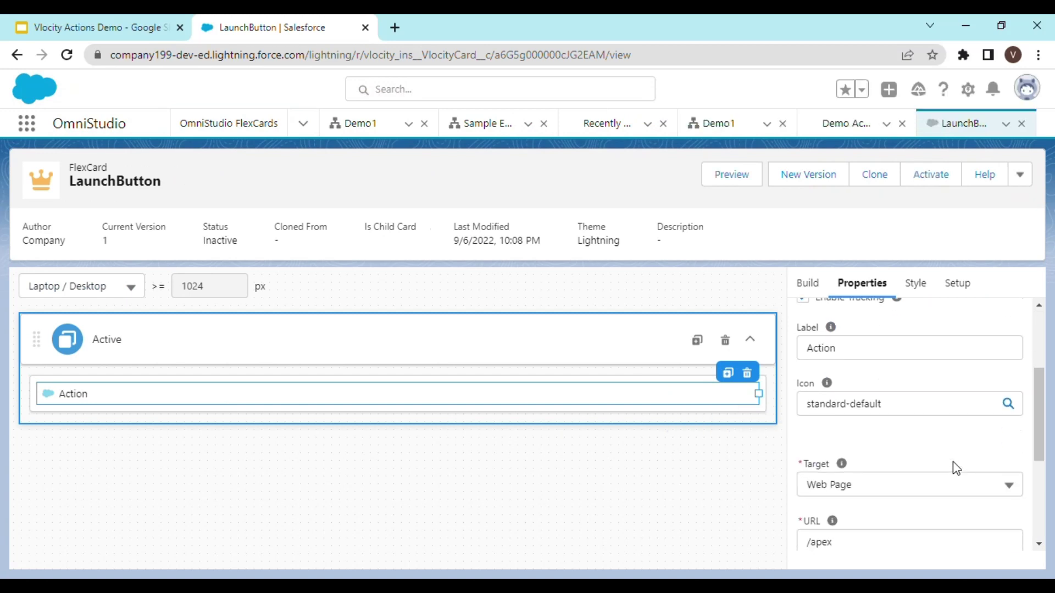
pyautogui.click(866, 354)
pyautogui.scroll(4, 913, 412)
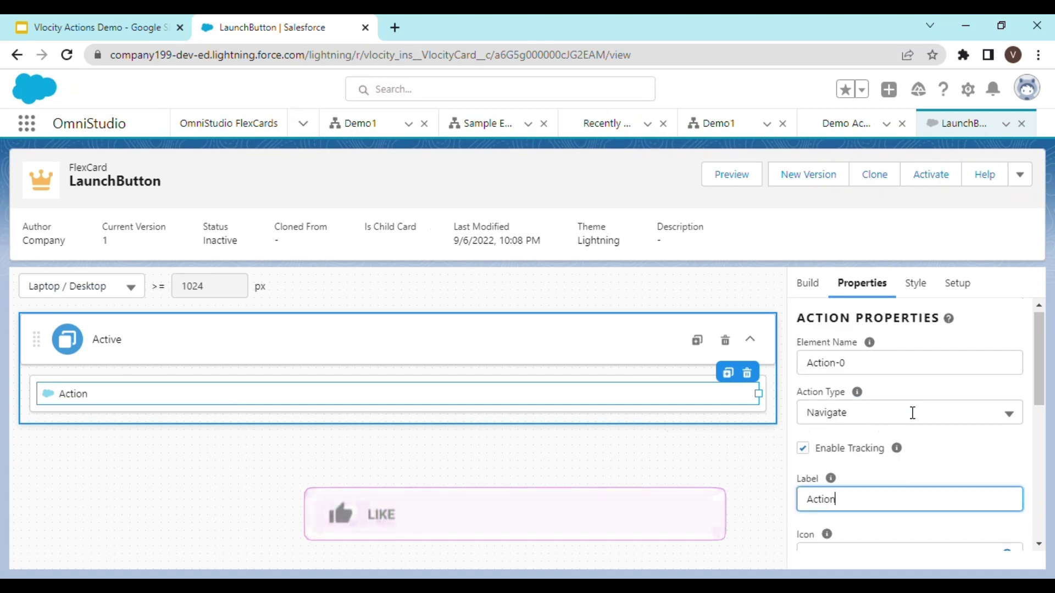
pyautogui.scroll(-2, 912, 413)
pyautogui.scroll(-2, 912, 412)
pyautogui.scroll(-2, 912, 412)
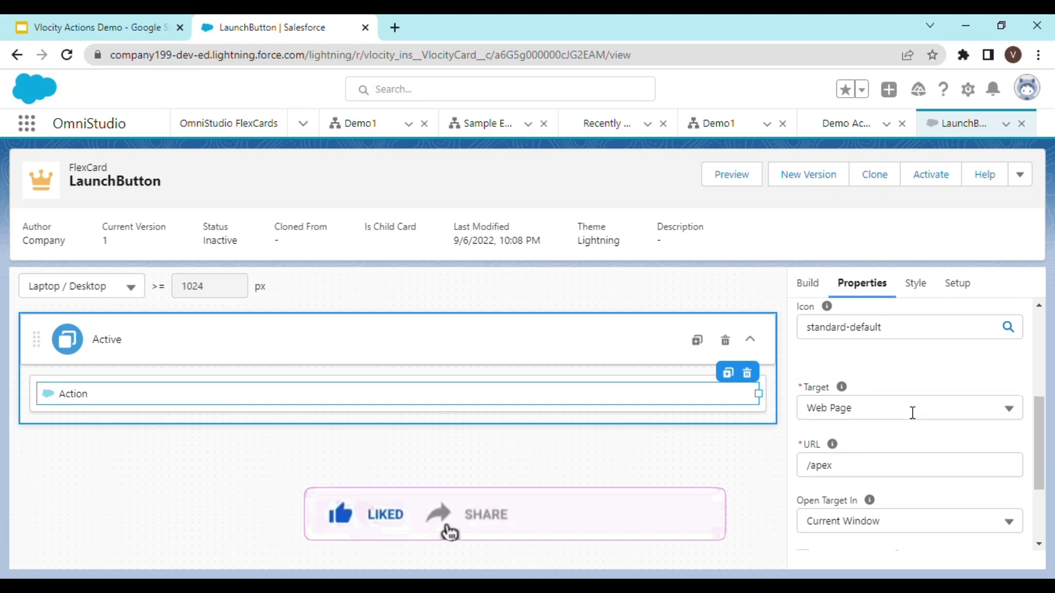
pyautogui.scroll(-2, 909, 412)
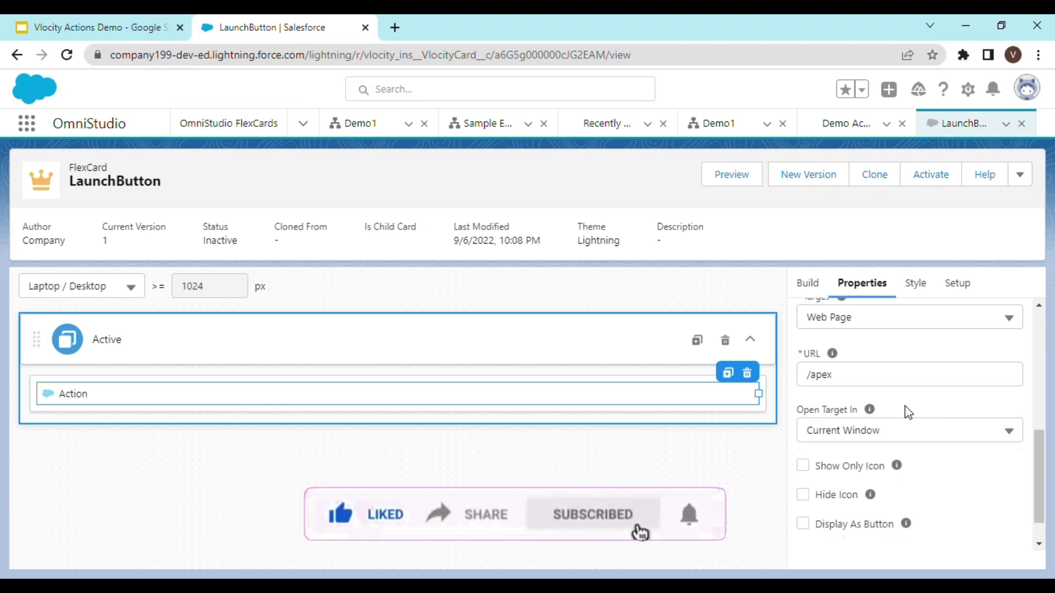
pyautogui.scroll(-1, 908, 412)
pyautogui.scroll(5, 908, 412)
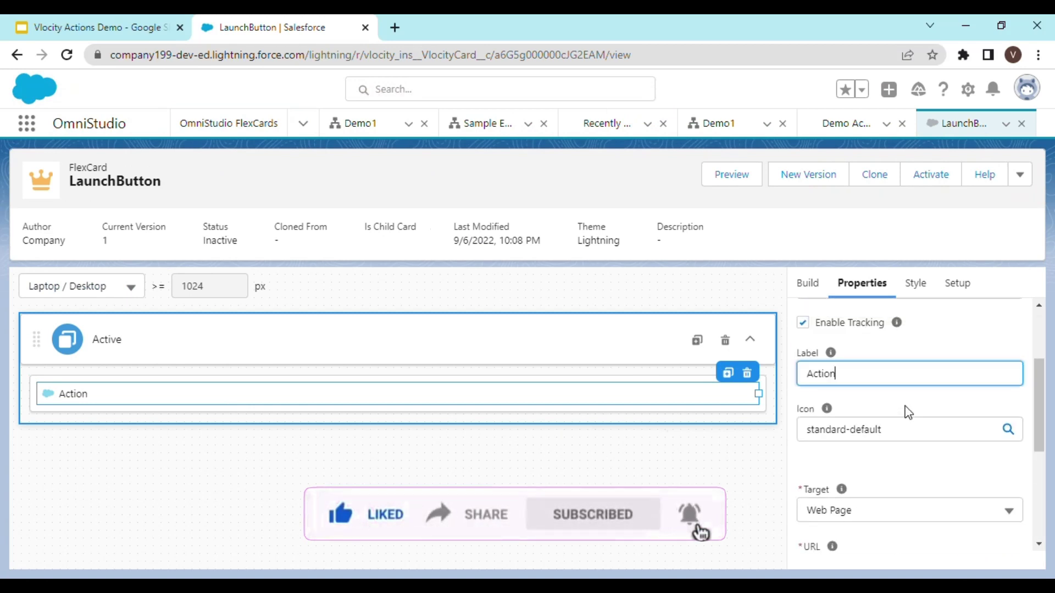
pyautogui.scroll(3, 908, 412)
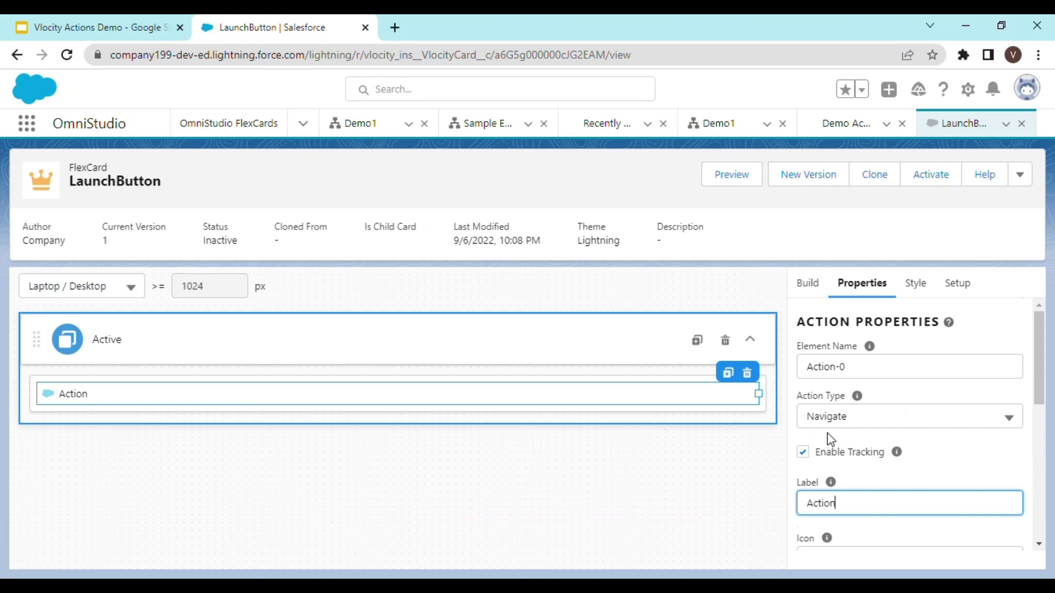
# Set the card's action type to Vlocity Action.
pyautogui.click(876, 424)
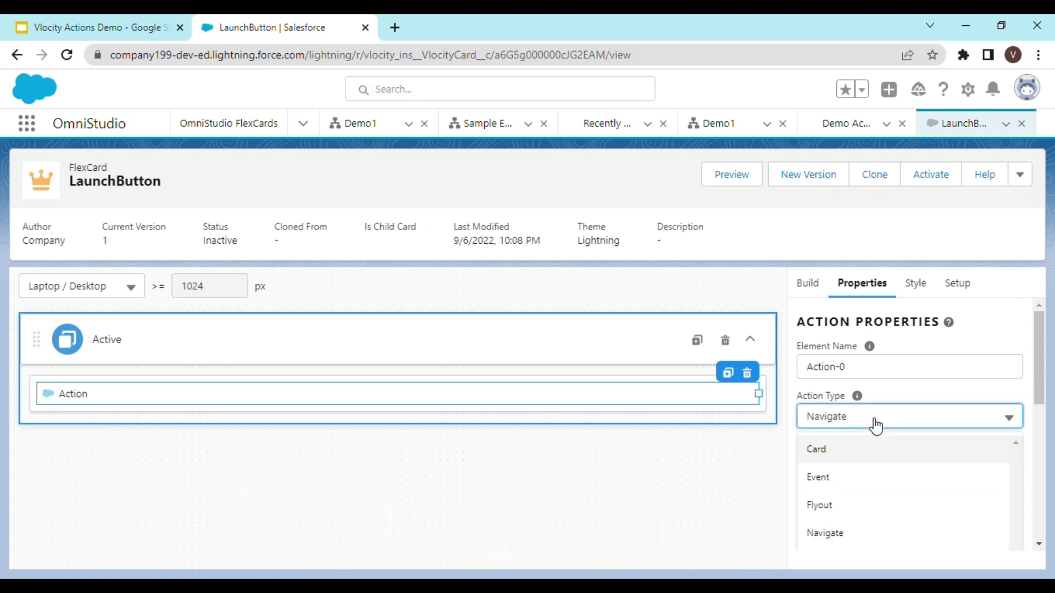
pyautogui.scroll(-3, 866, 451)
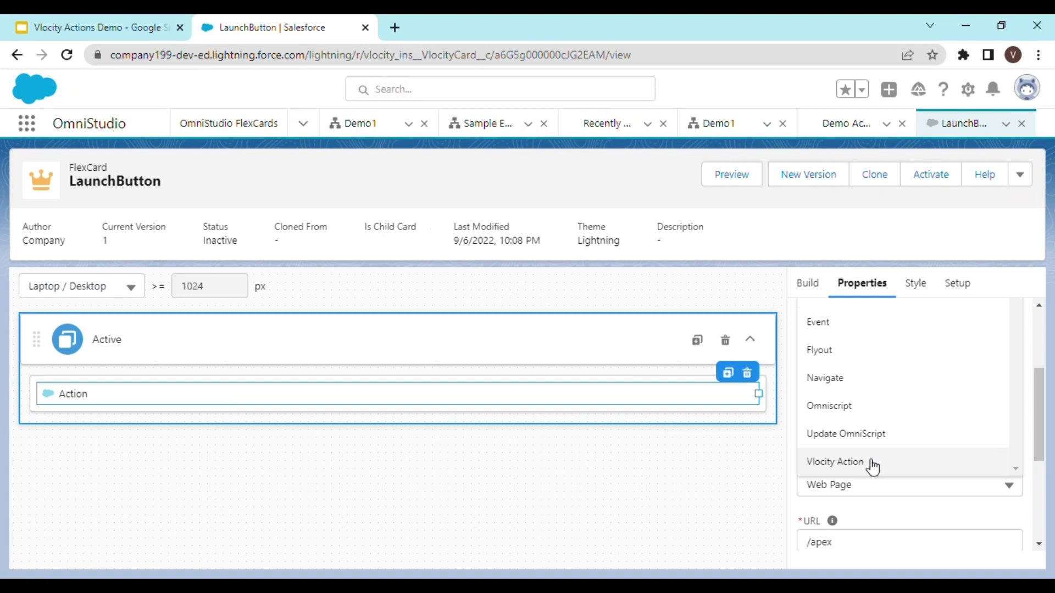
pyautogui.click(872, 464)
pyautogui.scroll(-1, 900, 479)
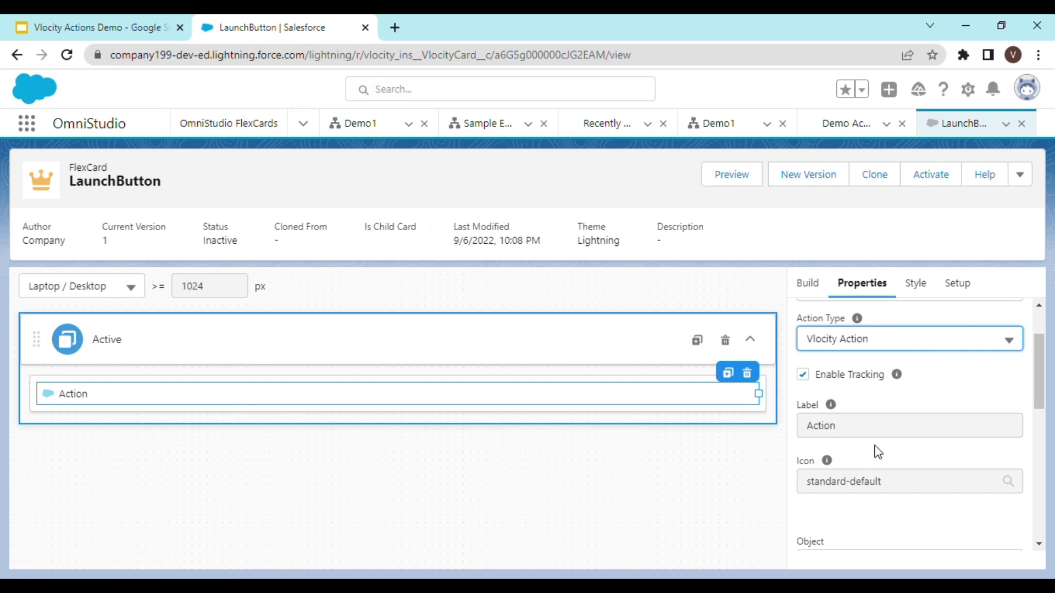
pyautogui.scroll(-2, 895, 447)
pyautogui.scroll(-2, 895, 443)
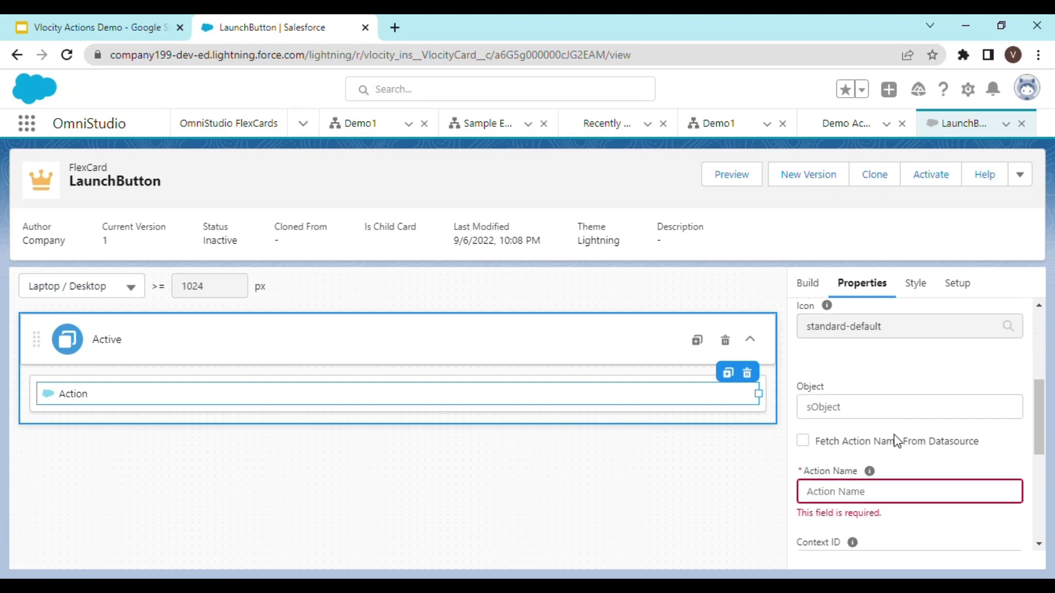
# Choose Account as the object and Demo Action as the action name.
pyautogui.click(852, 415)
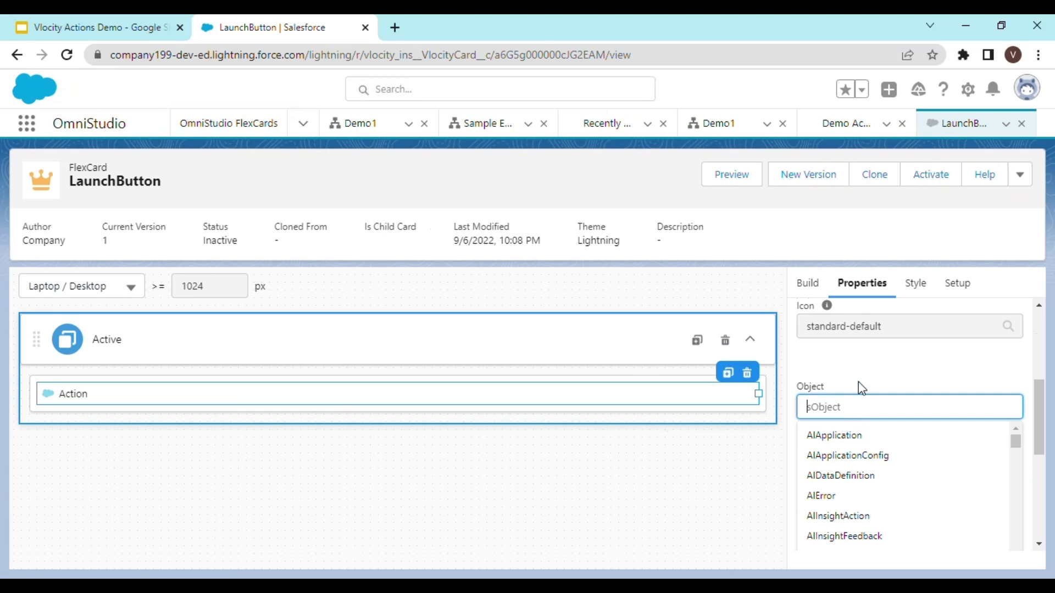
pyautogui.write('ac')
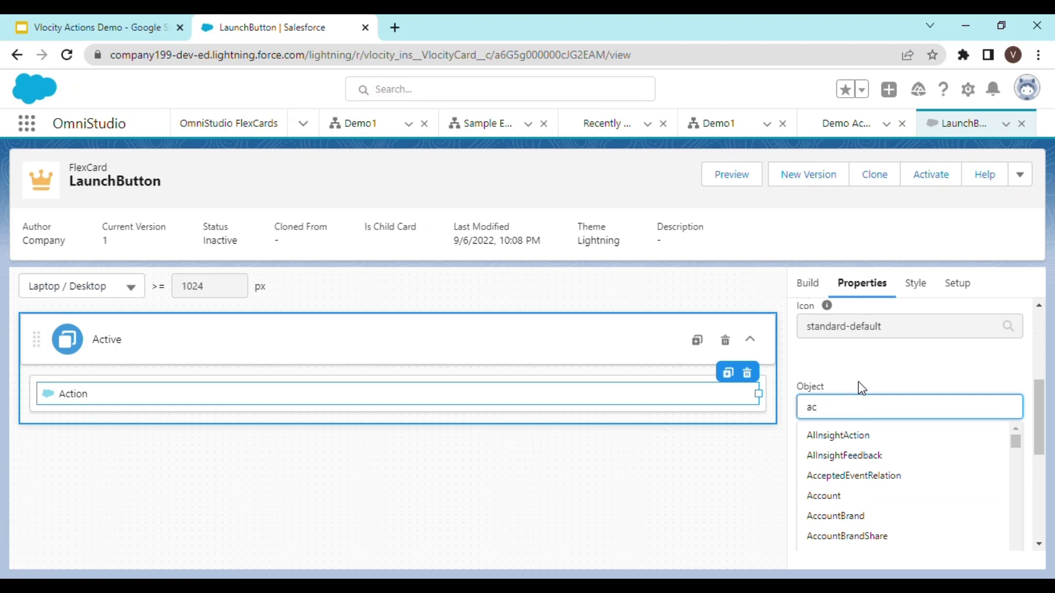
pyautogui.click(830, 496)
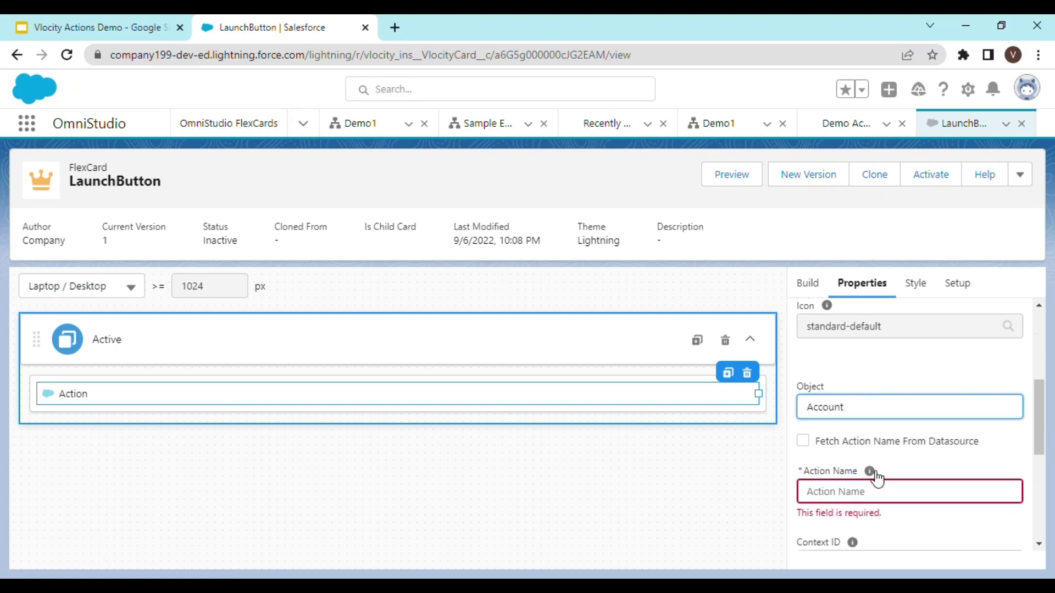
pyautogui.scroll(-1, 877, 478)
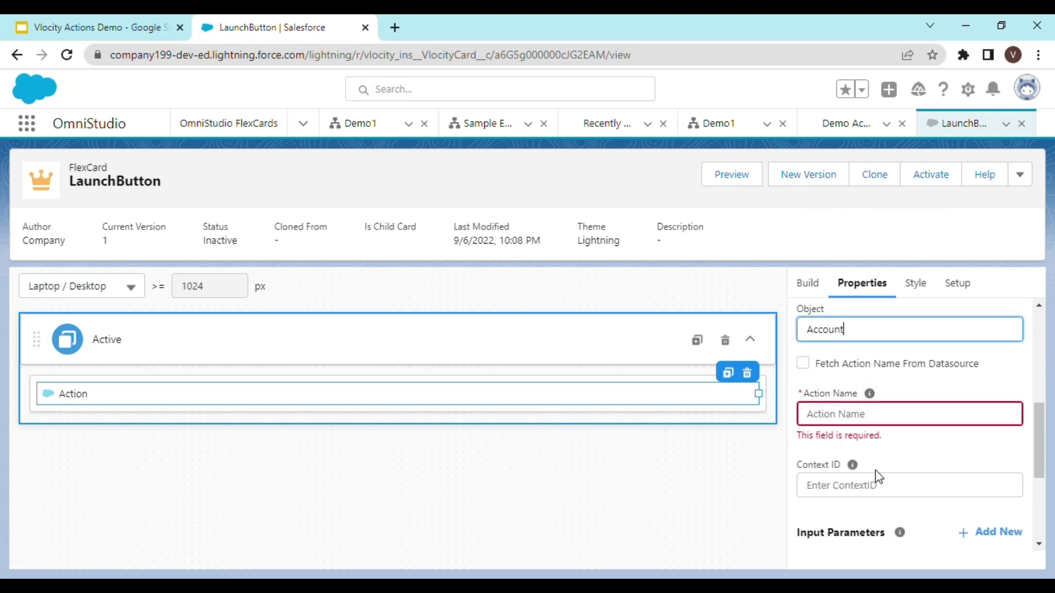
pyautogui.click(870, 424)
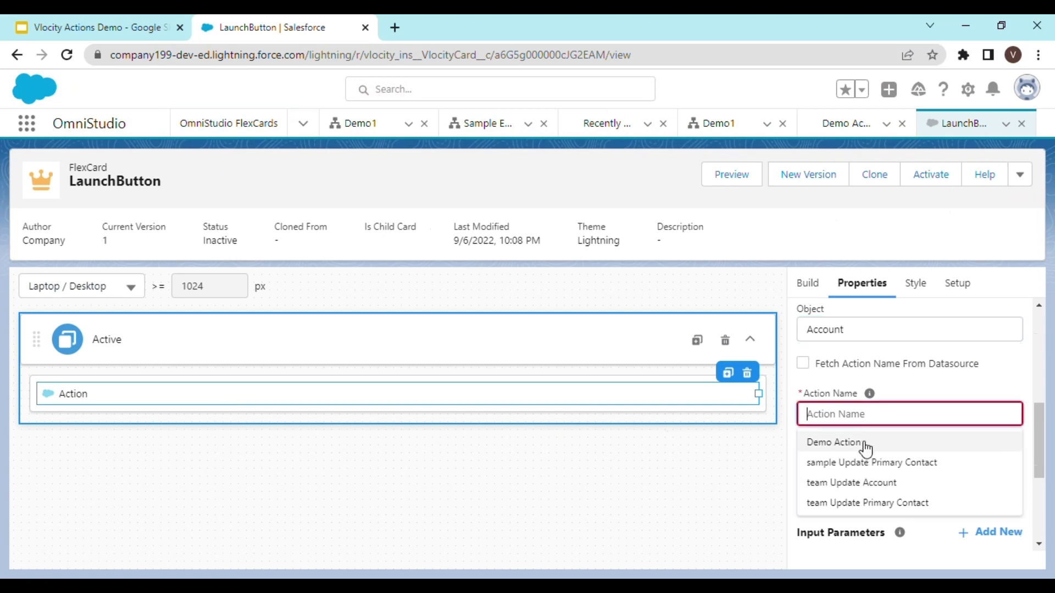
pyautogui.click(865, 449)
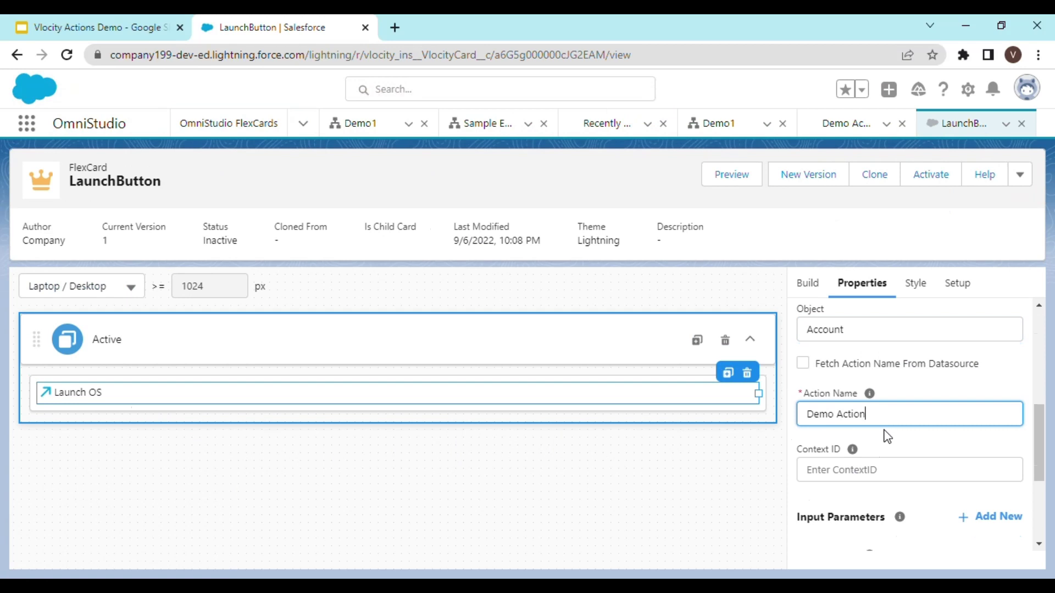
# Make the Launch OS action display as a button instead of a link.
pyautogui.scroll(-2, 885, 431)
pyautogui.scroll(-2, 884, 431)
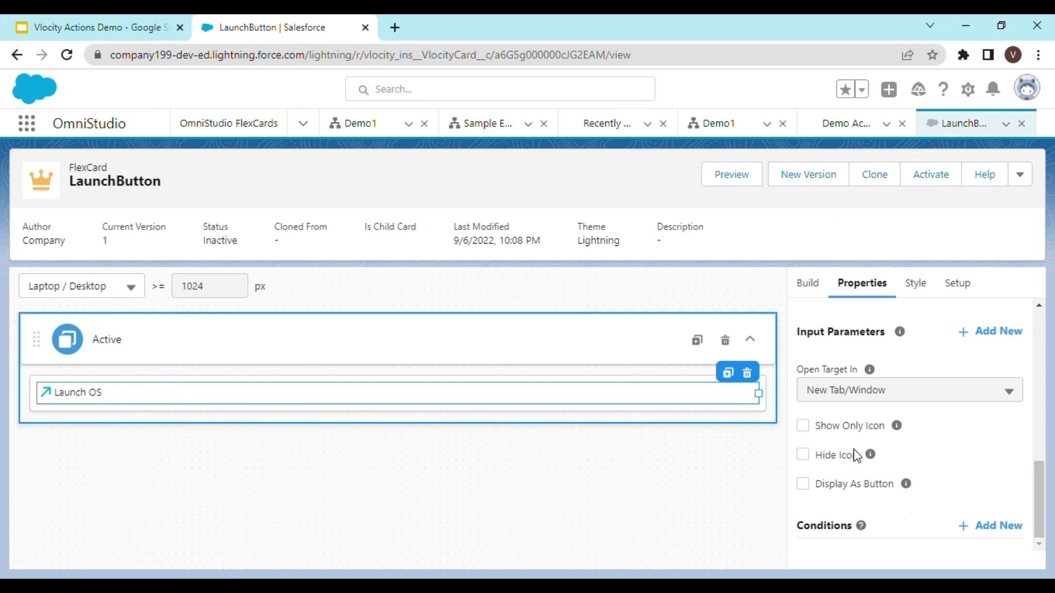
pyautogui.click(804, 485)
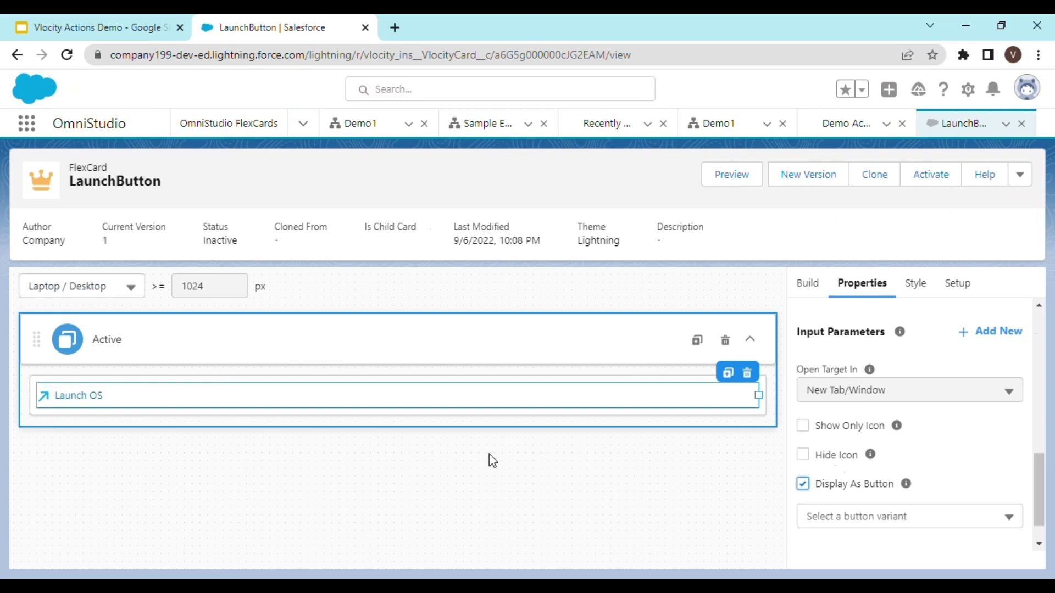
pyautogui.scroll(-1, 893, 492)
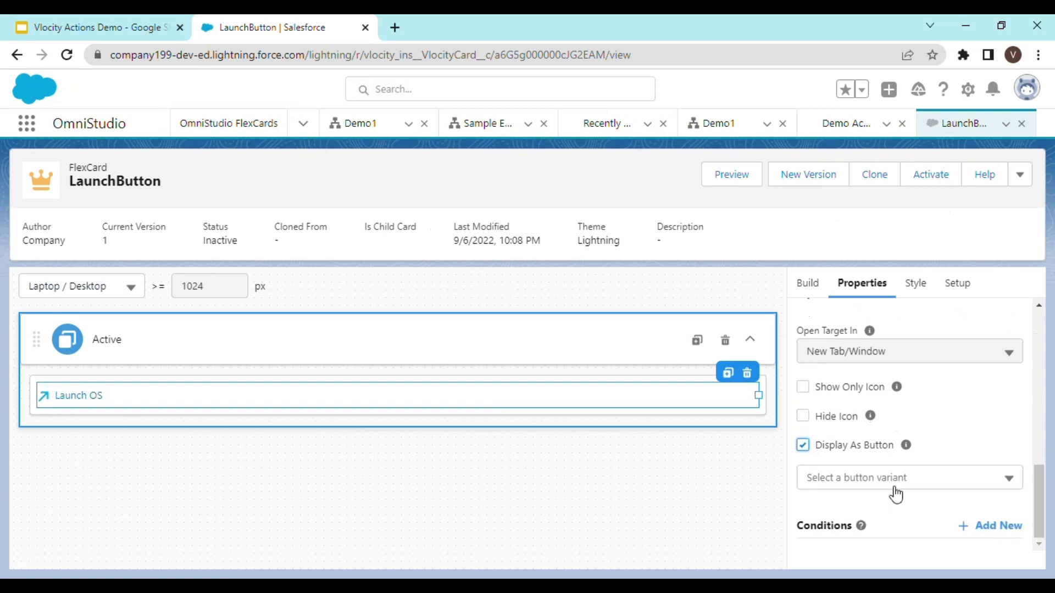
# Try the Neutral, Brand, Text Destructive and Success variants, then settle on Outline Brand.
pyautogui.click(979, 488)
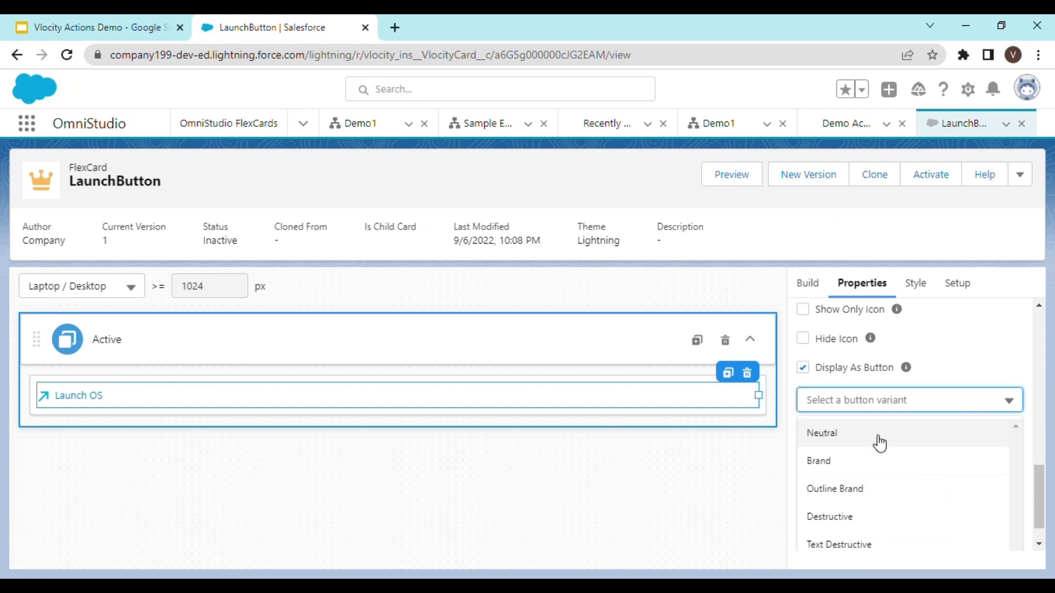
pyautogui.click(874, 437)
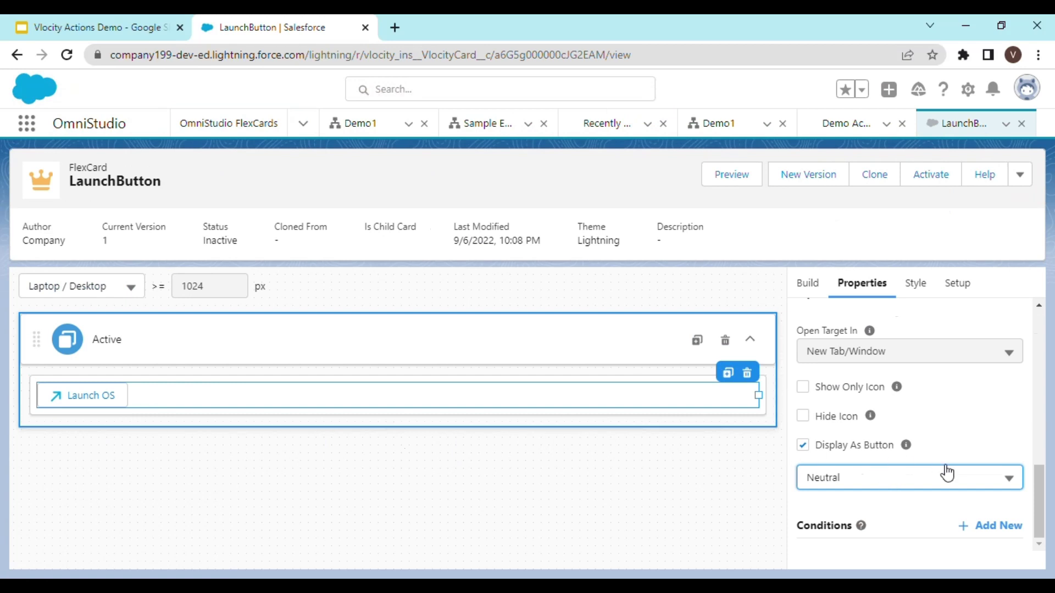
pyautogui.click(934, 481)
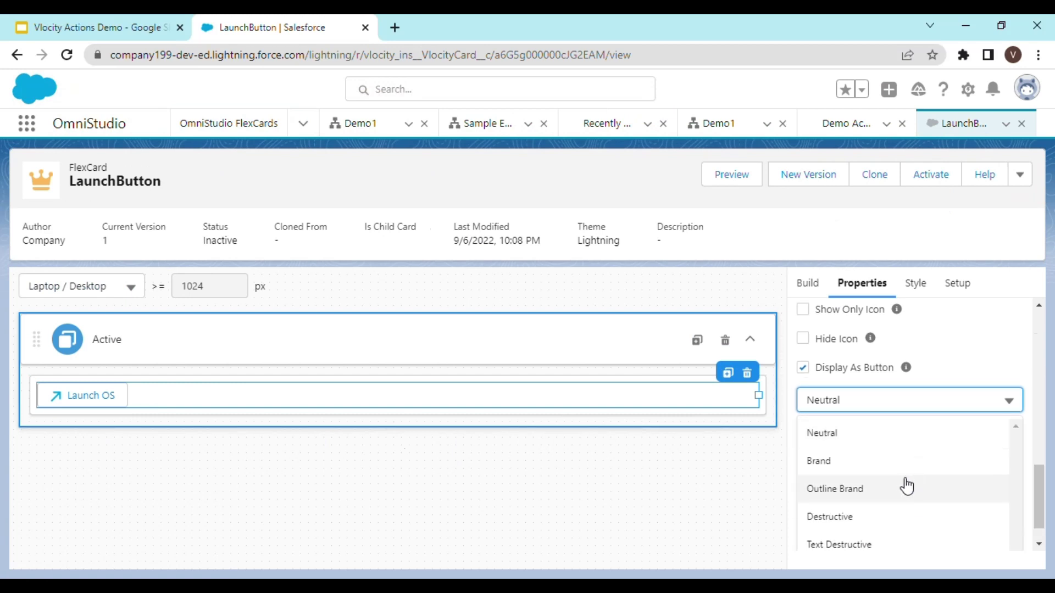
pyautogui.click(885, 471)
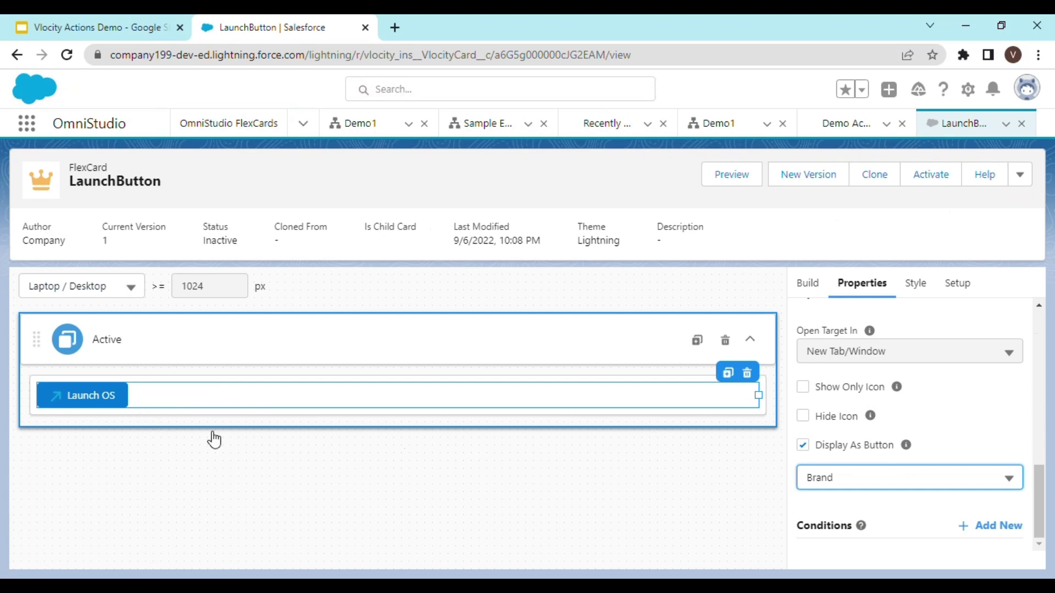
pyautogui.click(936, 480)
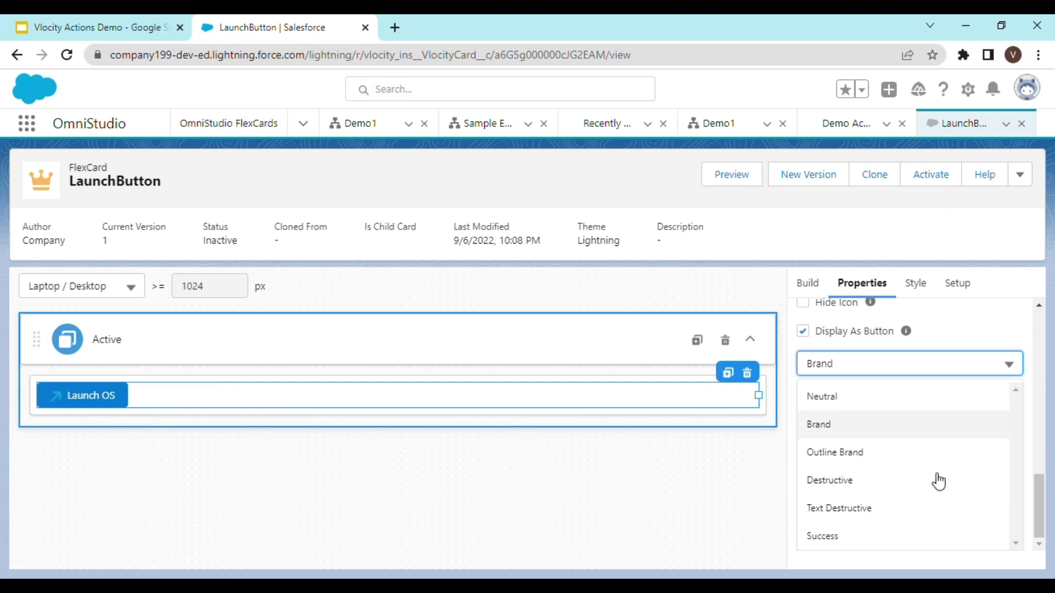
pyautogui.click(878, 515)
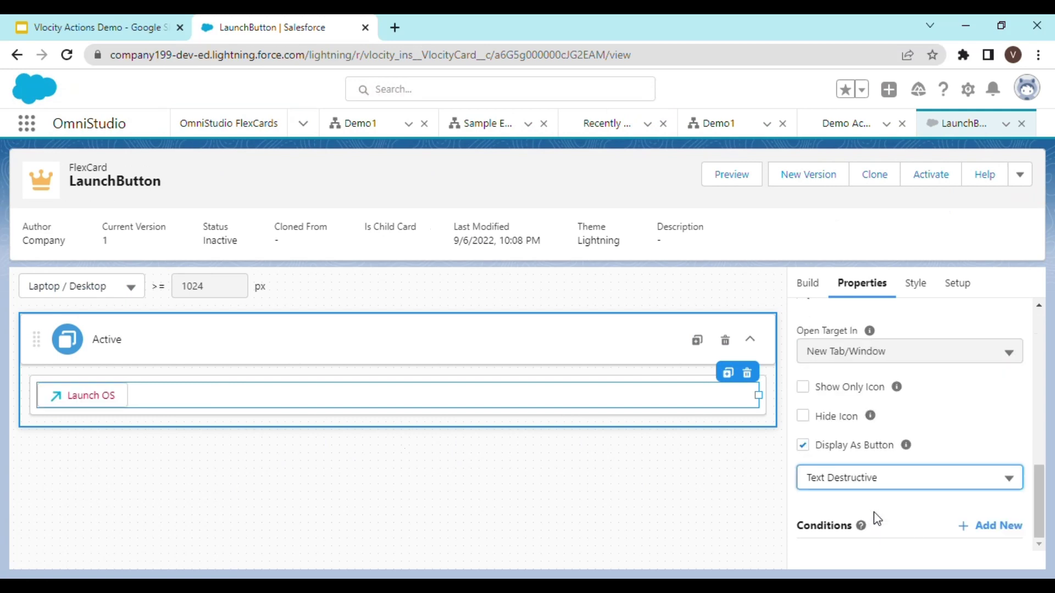
pyautogui.click(911, 484)
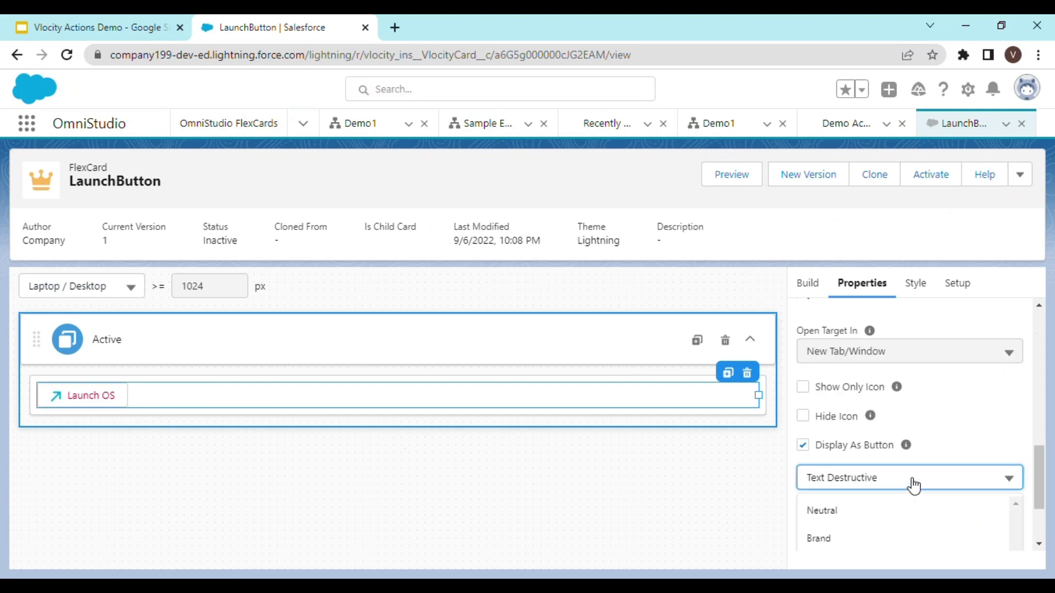
pyautogui.click(862, 536)
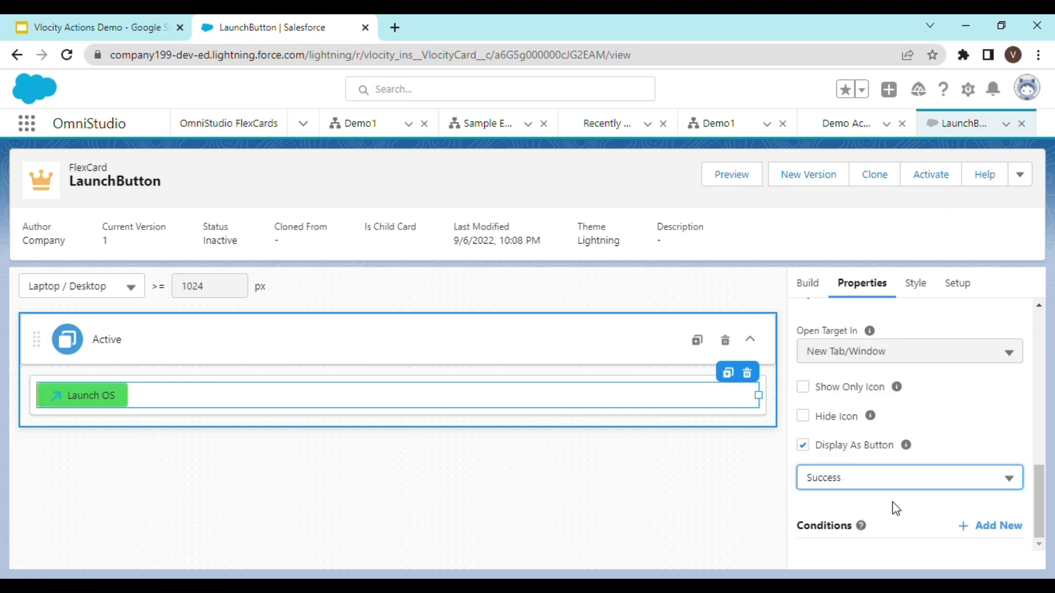
pyautogui.click(907, 483)
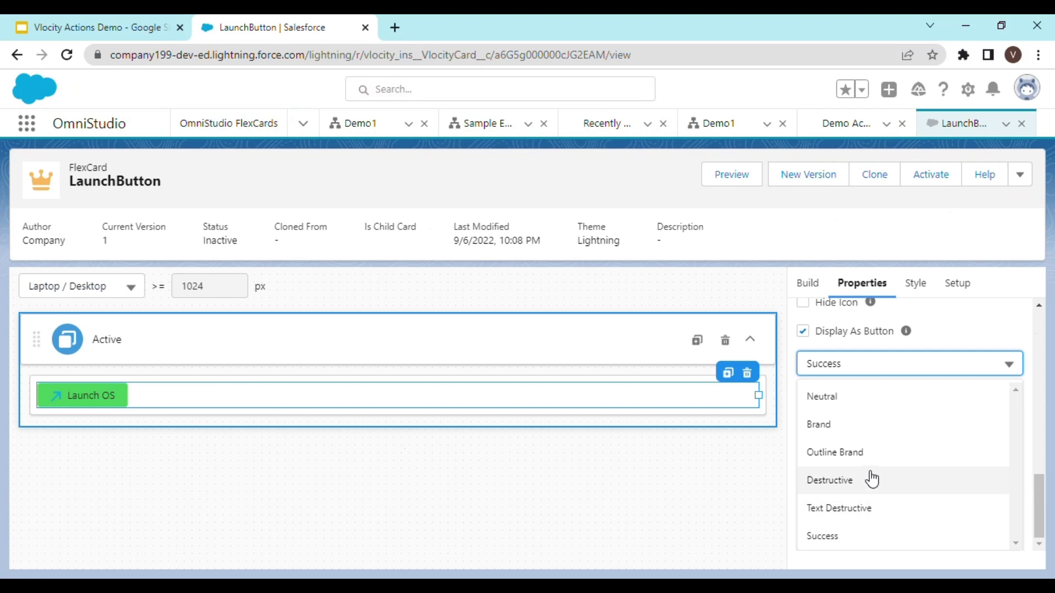
pyautogui.click(878, 456)
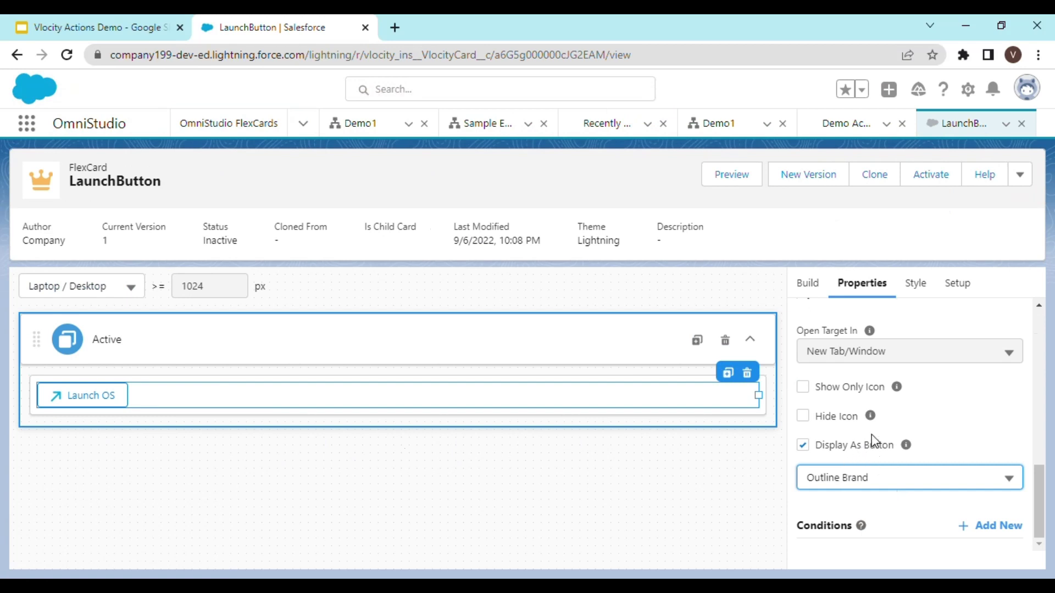
pyautogui.scroll(5, 902, 432)
pyautogui.scroll(5, 904, 432)
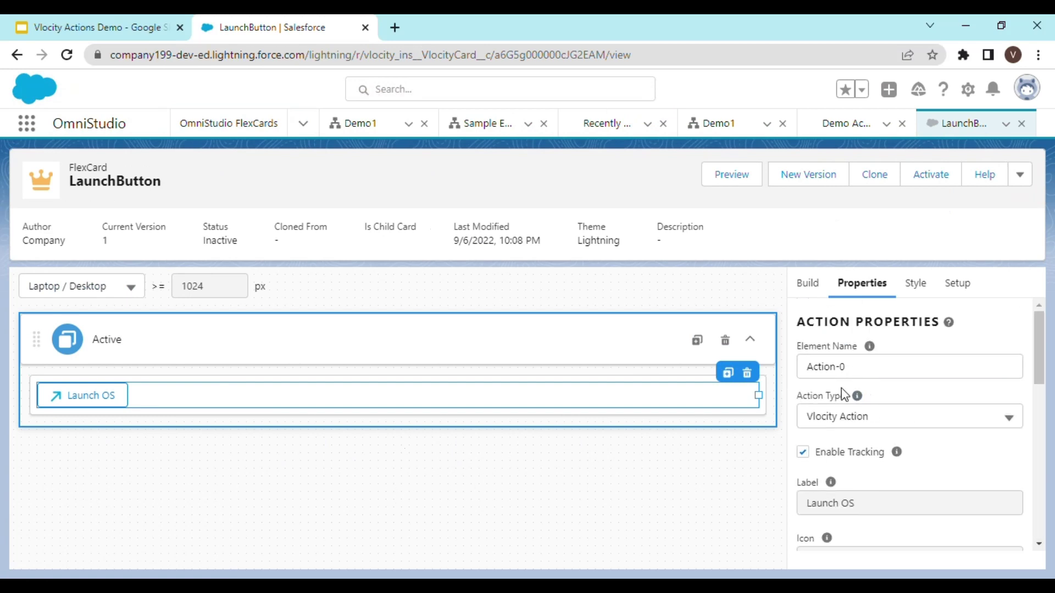
# Activate the LaunchButton FlexCard and close the finished compile-and-deploy progress.
pyautogui.click(931, 175)
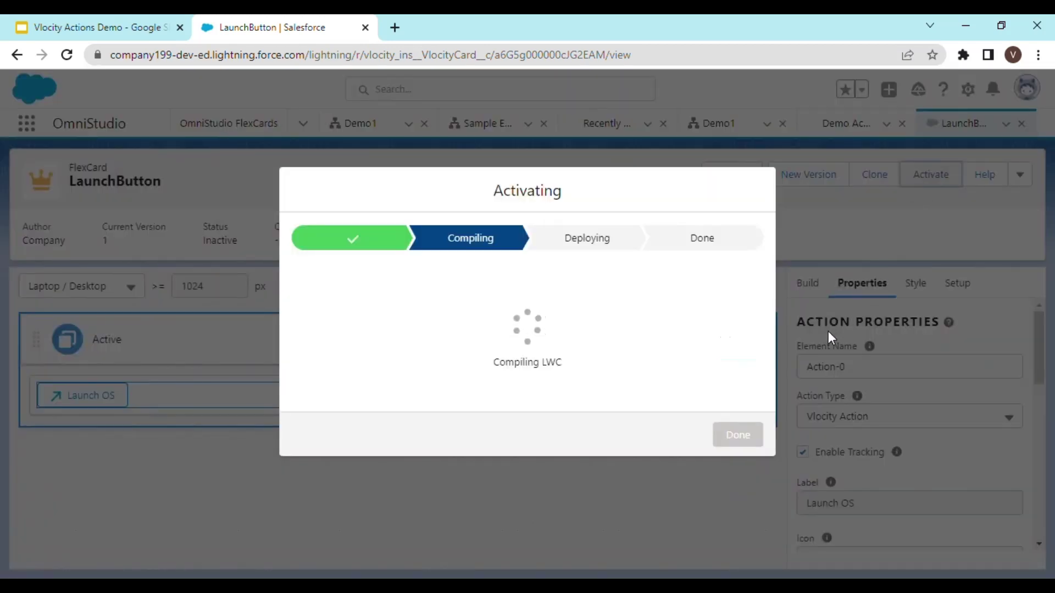
pyautogui.click(751, 452)
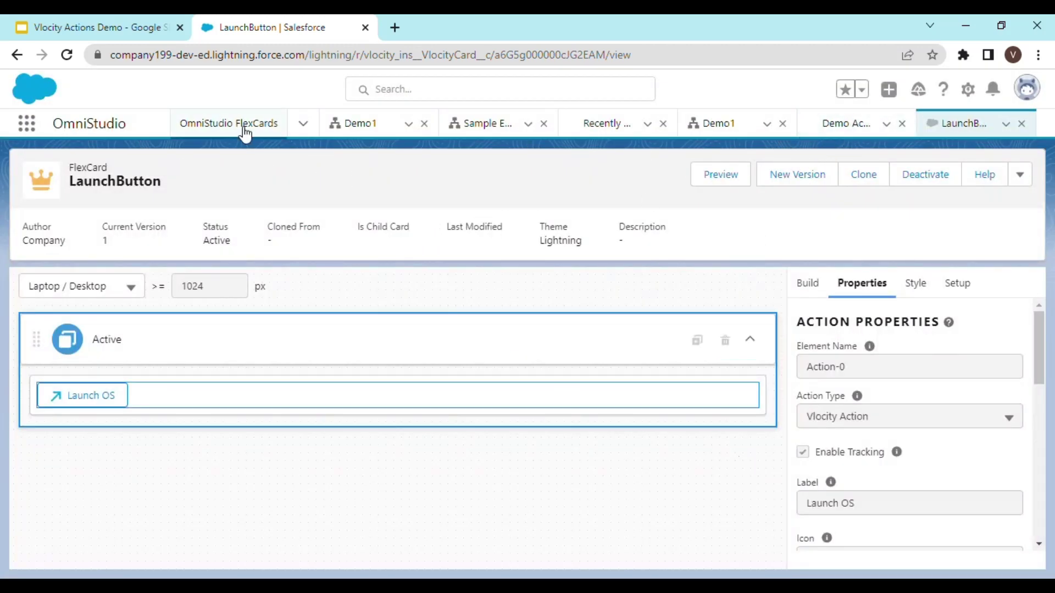
pyautogui.click(303, 124)
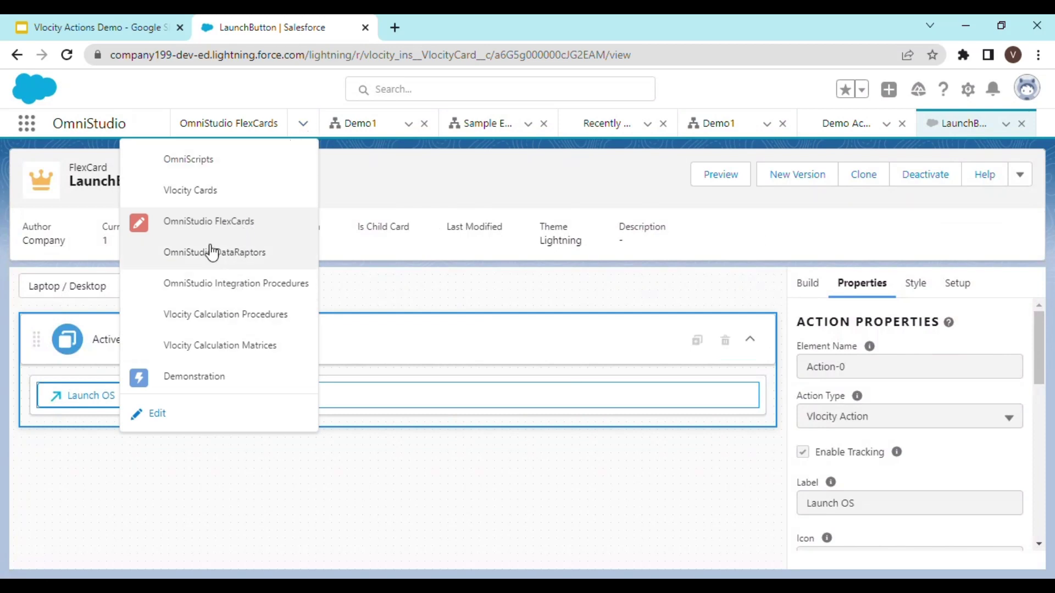
# Search the App Launcher for 'account', open Accounts, and select Acme.
pyautogui.click(36, 131)
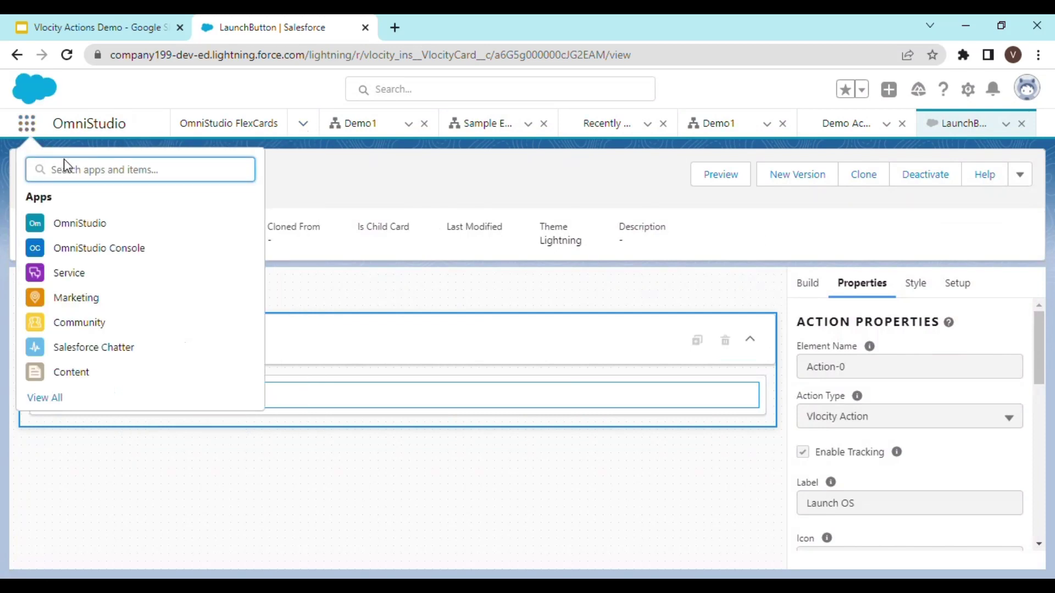
pyautogui.write('acc')
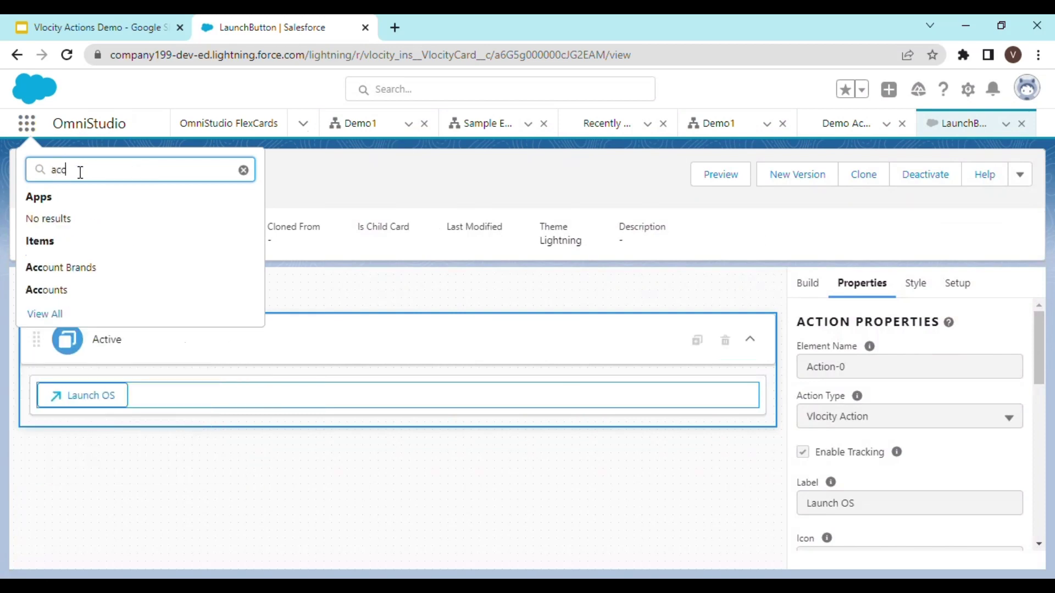
pyautogui.write('ount')
pyautogui.click(43, 291)
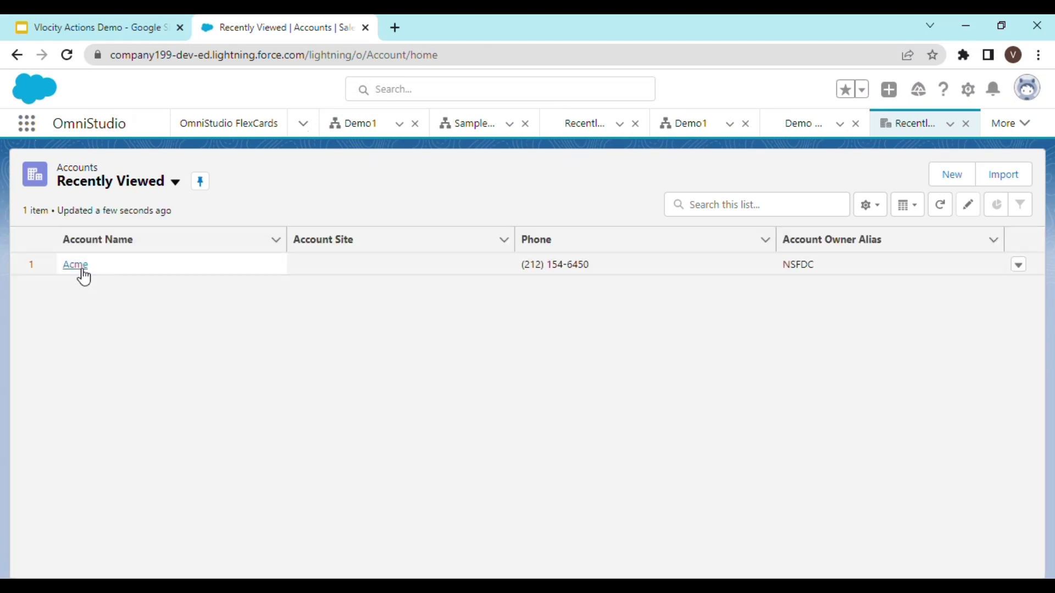
pyautogui.click(77, 266)
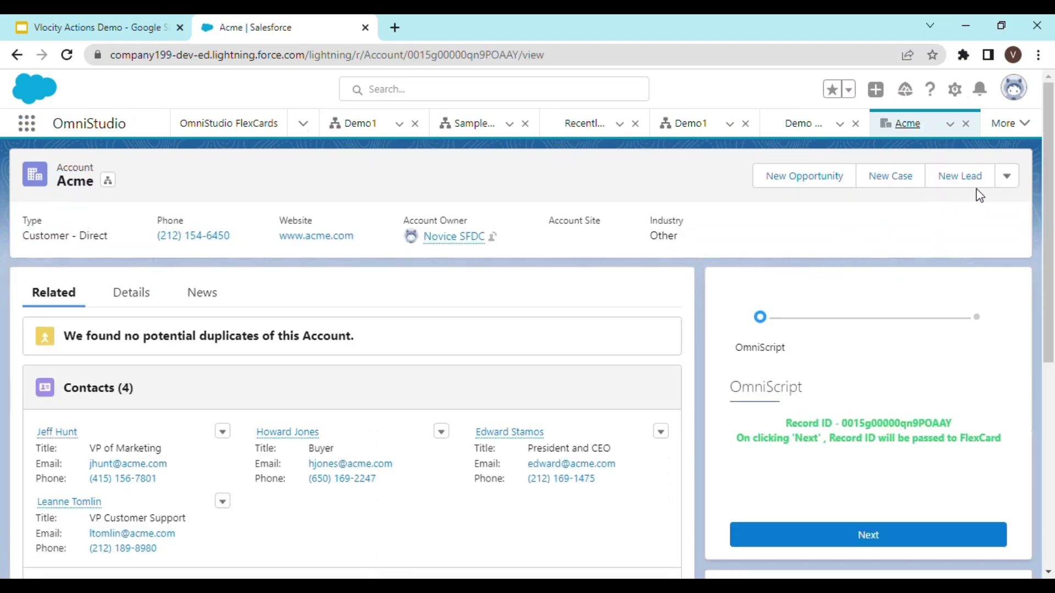
# Edit the Account Record Page, delete its OmniScript sidebar component, and dismiss Page Analysis.
pyautogui.click(954, 89)
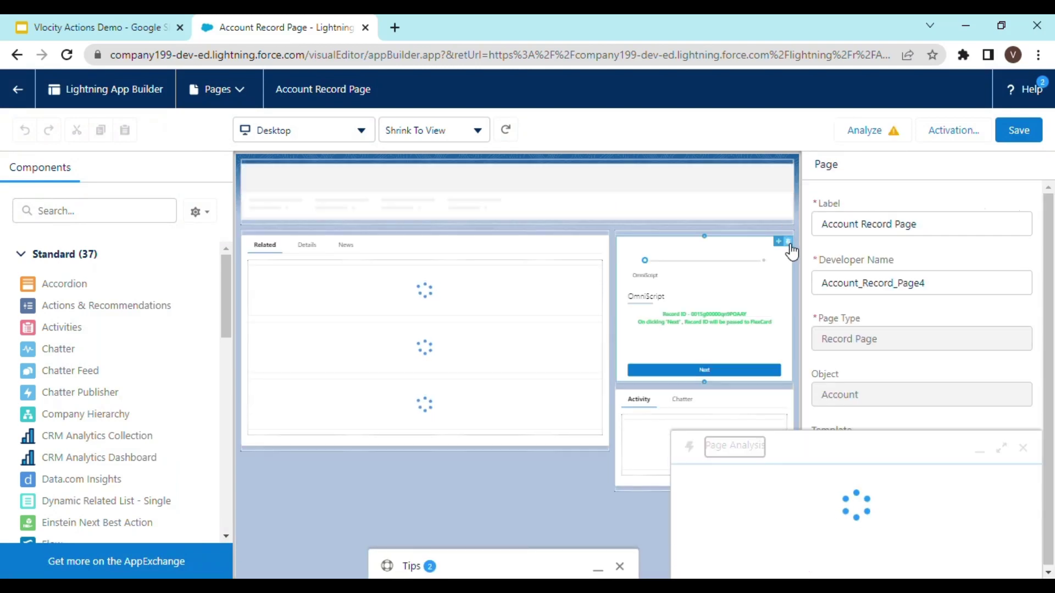
pyautogui.click(788, 243)
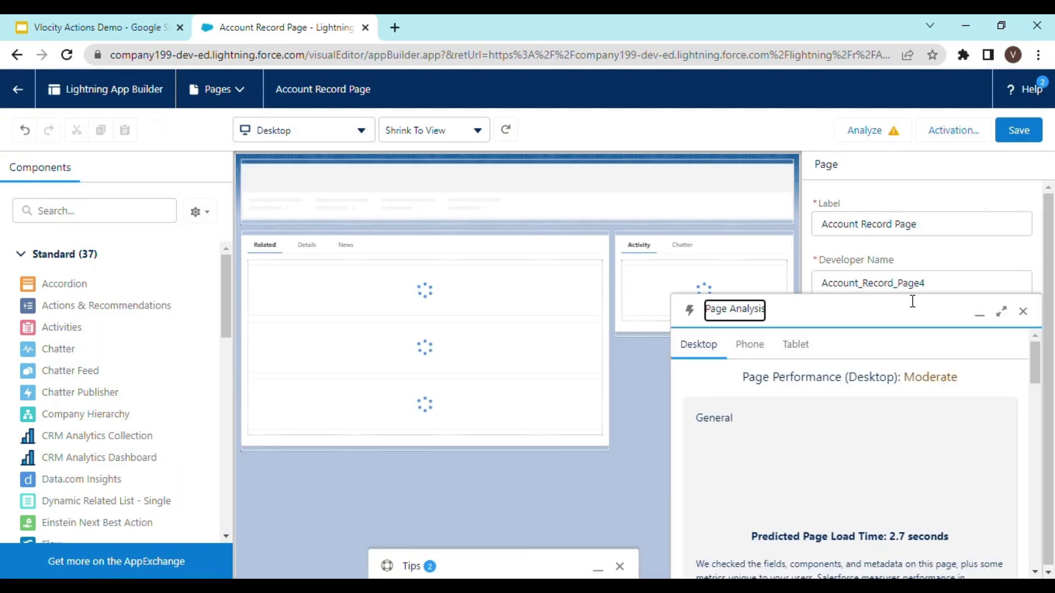
pyautogui.click(1023, 311)
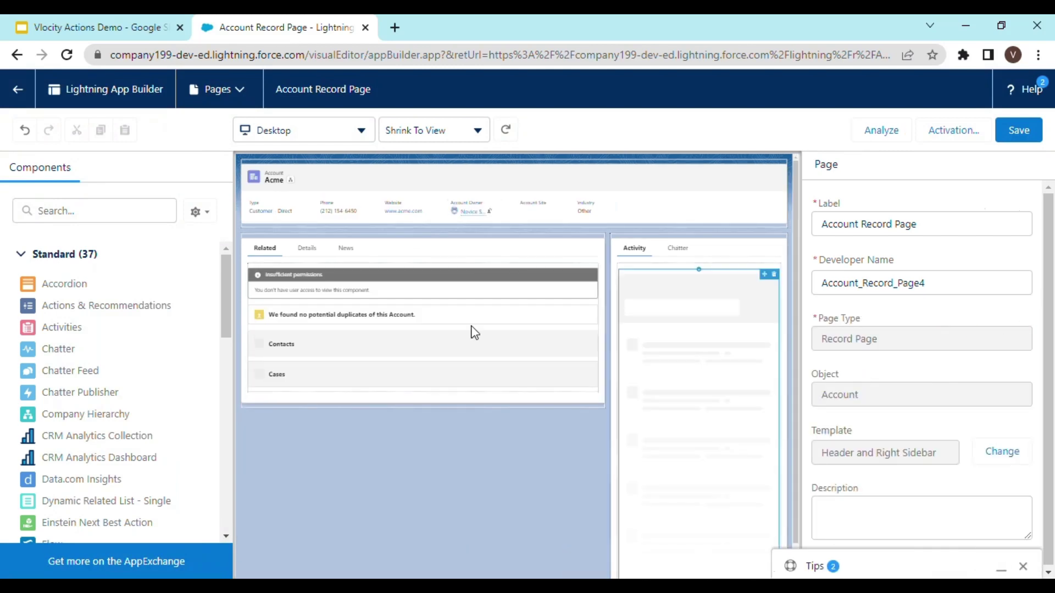
pyautogui.click(471, 329)
# Filter the Components list by 'launc' to reveal the custom LaunchButton component.
pyautogui.click(111, 215)
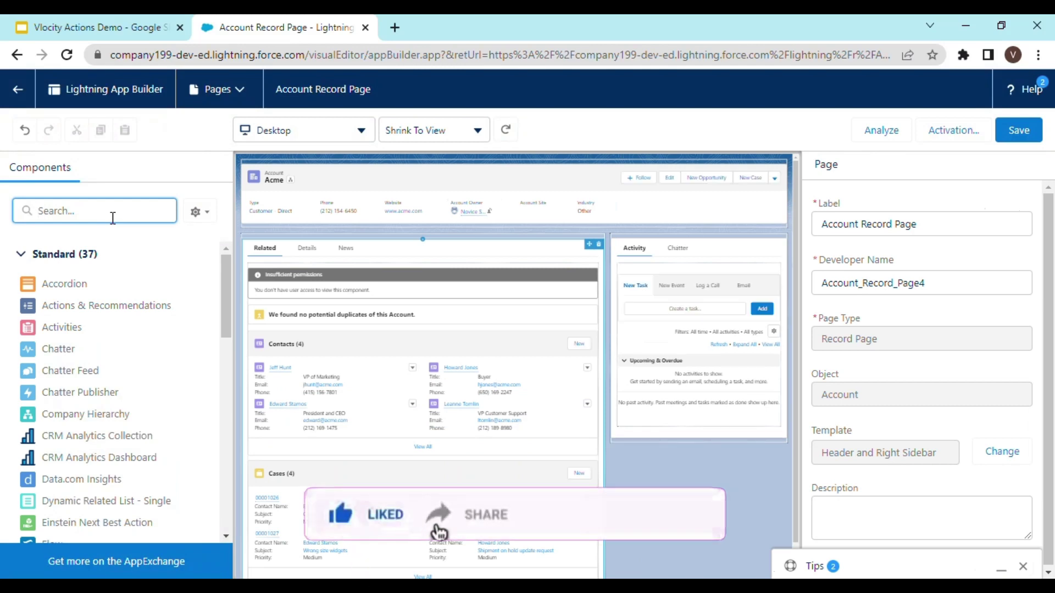
pyautogui.write('la')
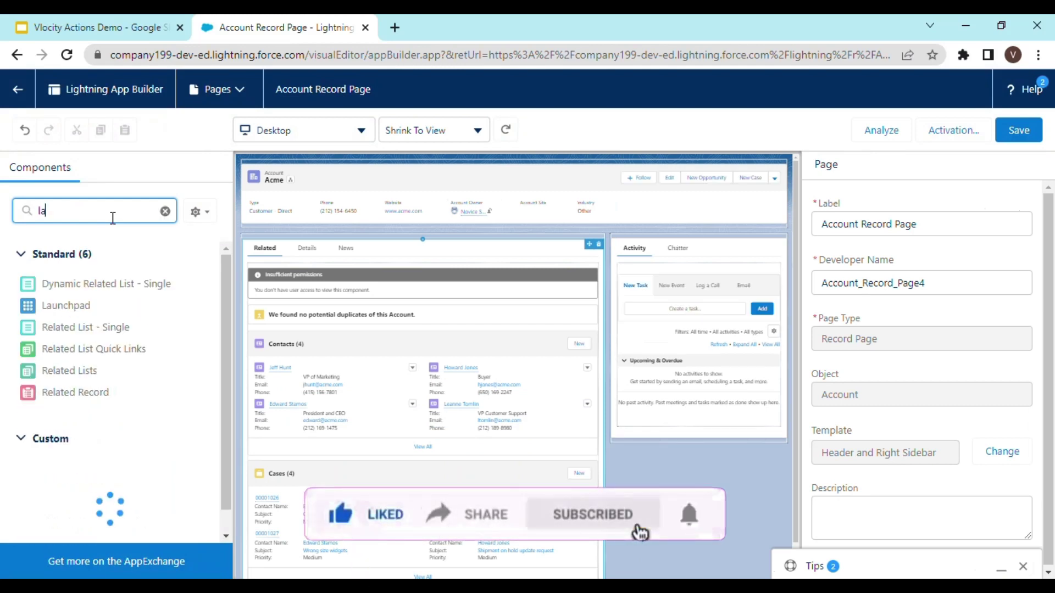
pyautogui.write('und')
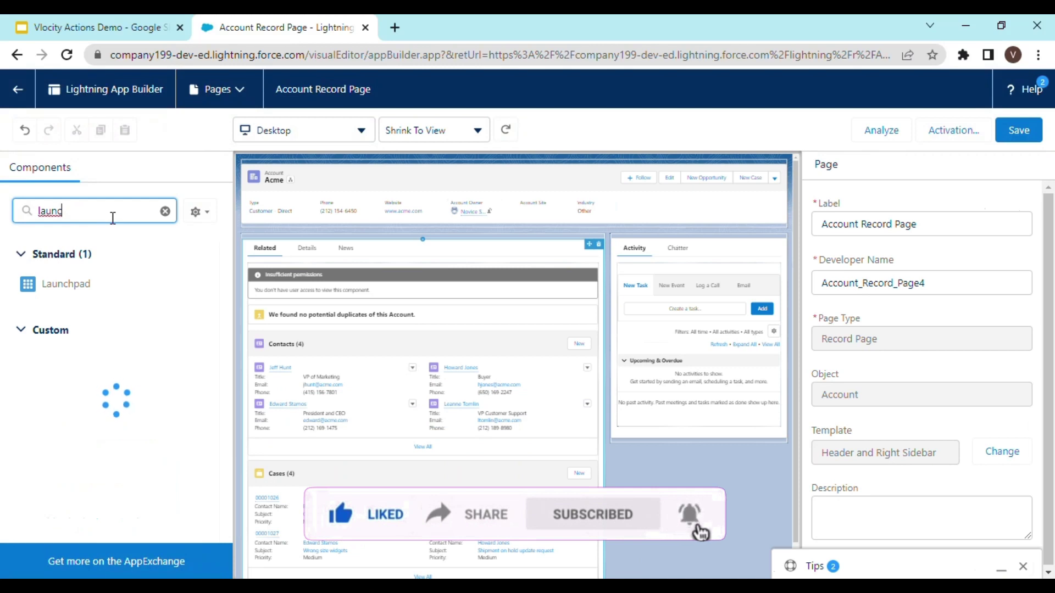
pyautogui.press('BackSpace')
pyautogui.write('c')
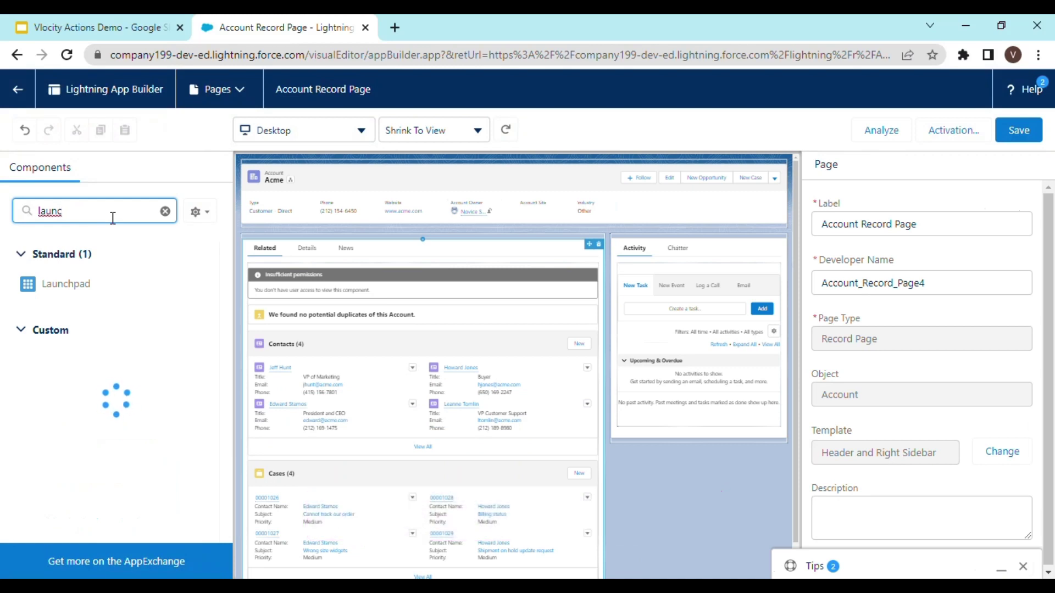
pyautogui.press('BackSpace')
pyautogui.write('c')
pyautogui.press('BackSpace')
pyautogui.write('c')
pyautogui.press('BackSpace')
pyautogui.write('c')
pyautogui.press('BackSpace')
pyautogui.write('c')
pyautogui.press('BackSpace')
pyautogui.write('c')
pyautogui.press('BackSpace')
pyautogui.write('c')
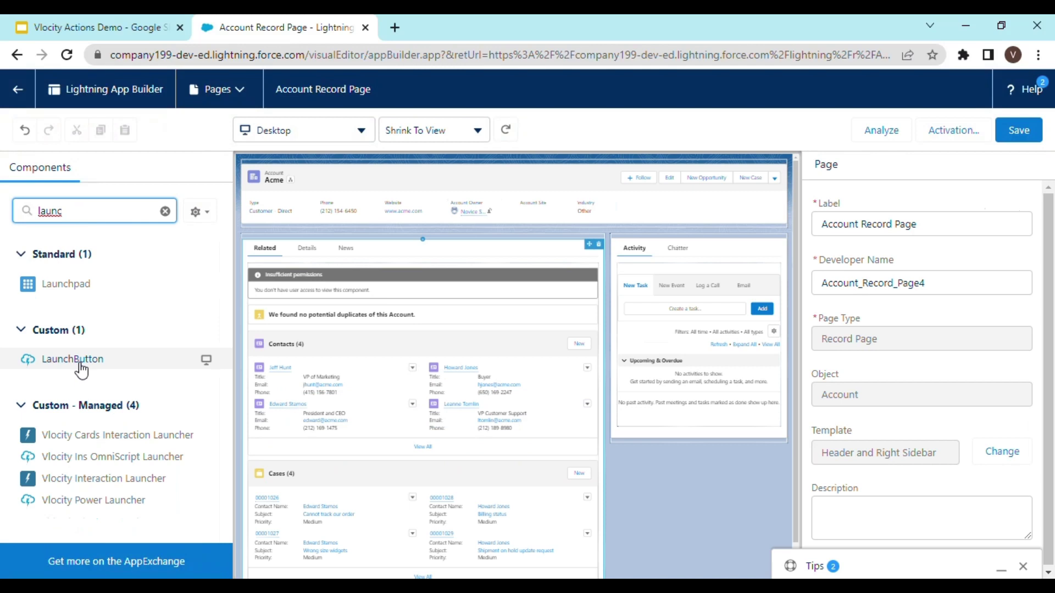
# Drag LaunchButton onto the top of the Details tab and save the page.
pyautogui.click(312, 256)
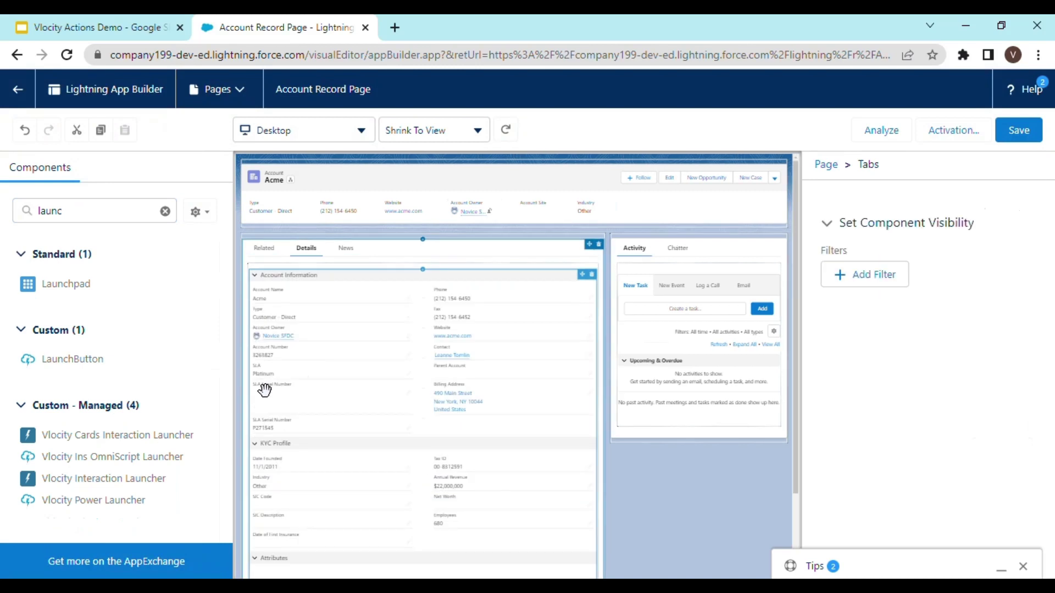
pyautogui.moveTo(91, 358); pyautogui.dragTo(374, 287)
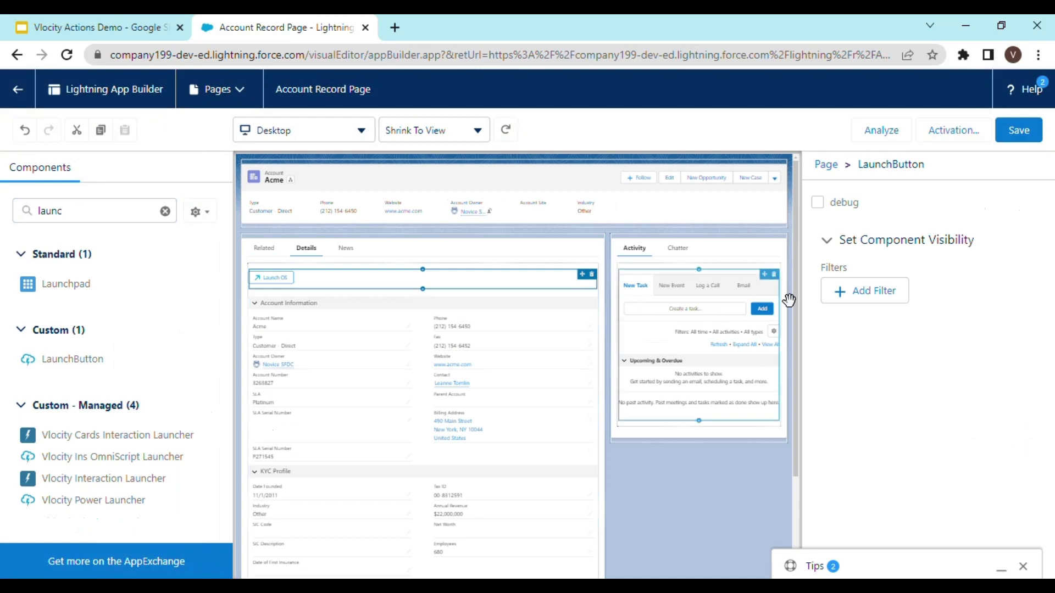
pyautogui.click(1035, 137)
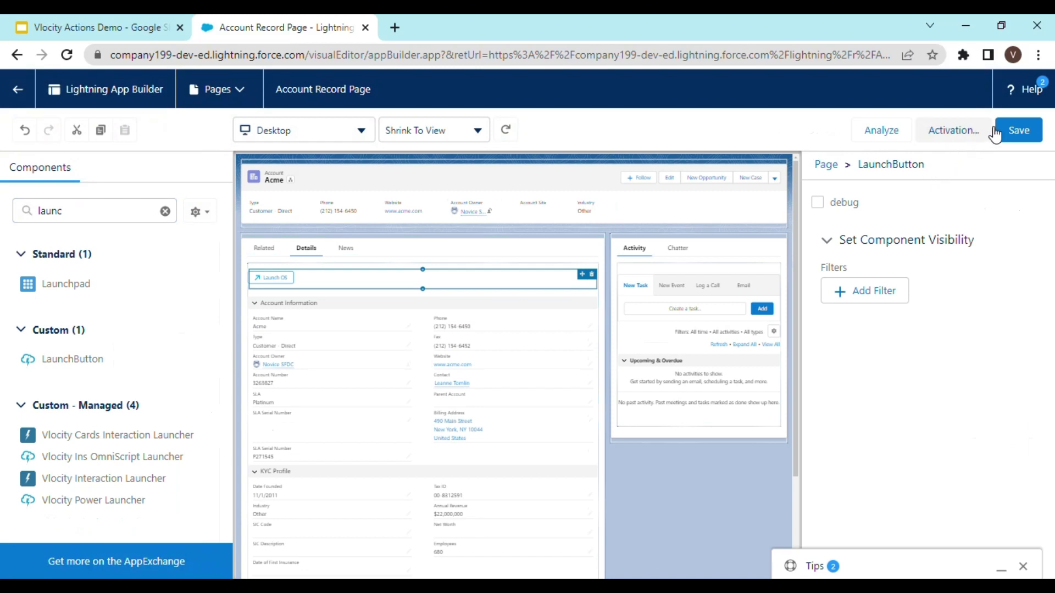
# Review the org-default activation, cancel removing it, and exit App Builder to Acme.
pyautogui.click(1013, 135)
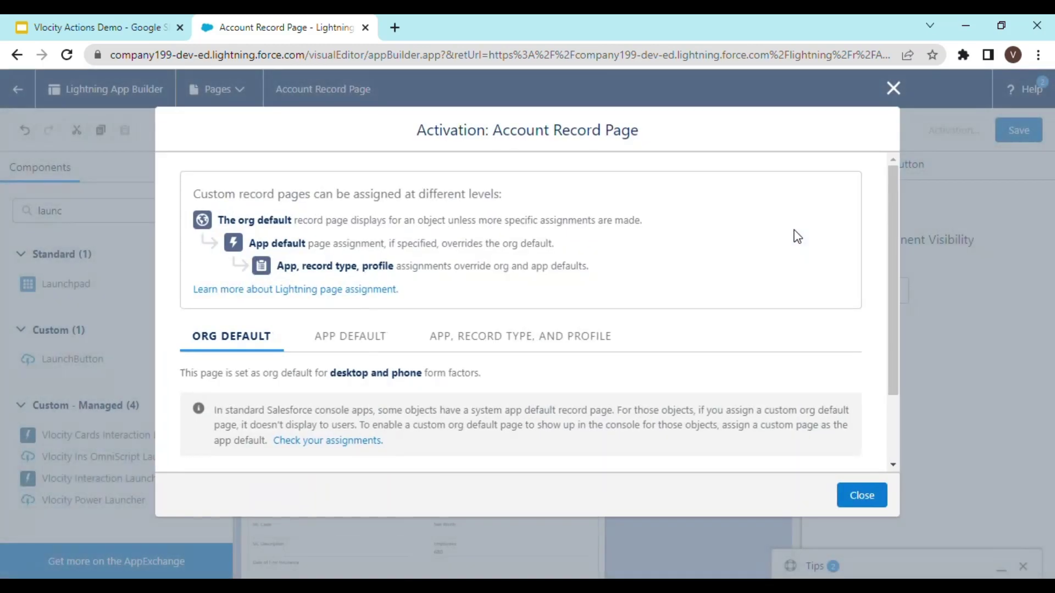
pyautogui.scroll(-3, 259, 377)
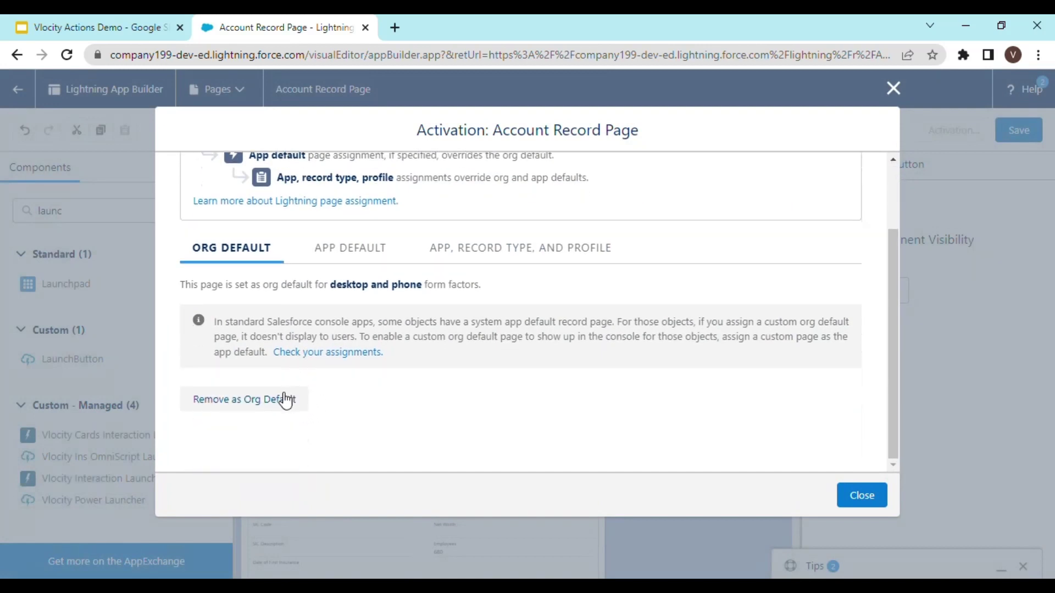
pyautogui.click(277, 402)
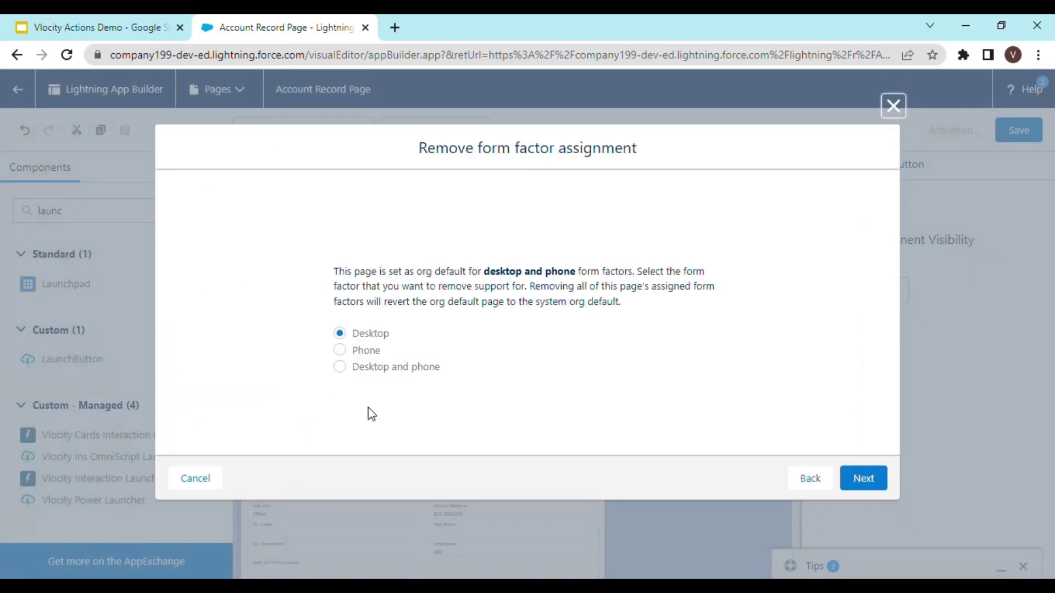
pyautogui.click(816, 478)
pyautogui.scroll(-3, 328, 401)
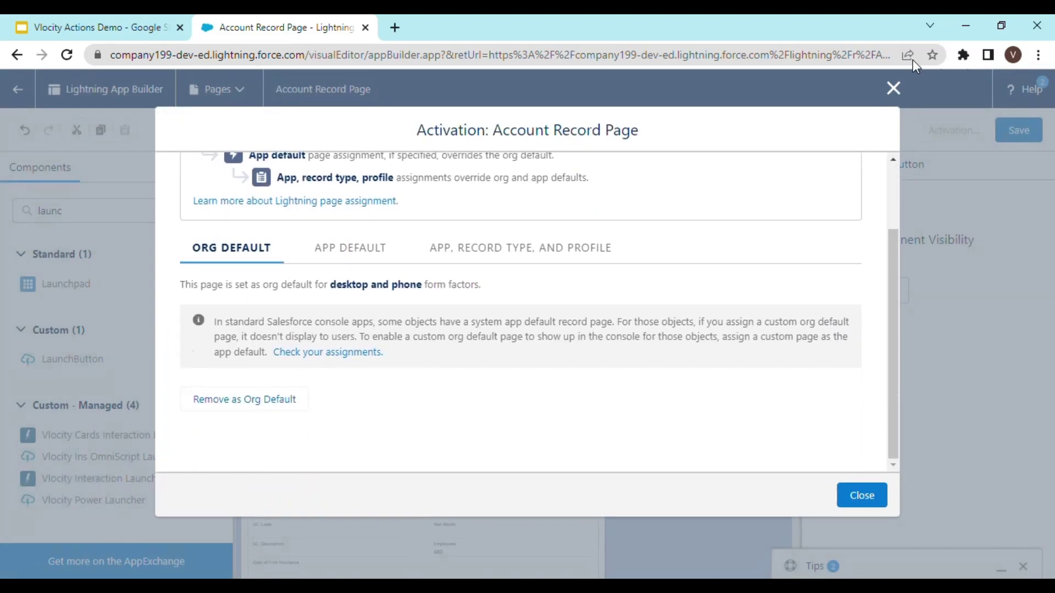
pyautogui.click(894, 88)
pyautogui.click(18, 89)
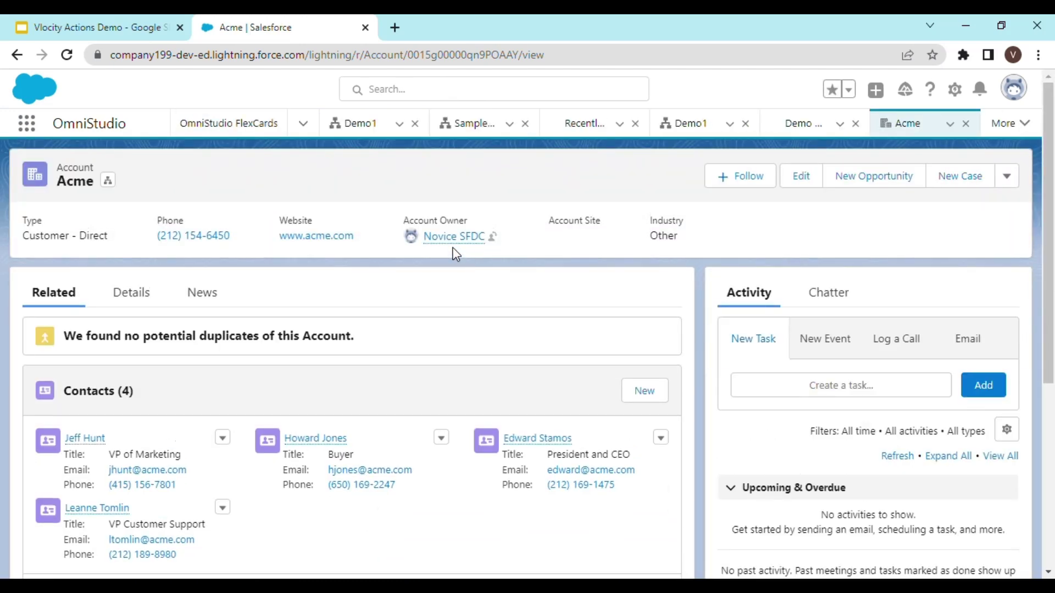
# Open Acme's Details tab to see the Launch OS button above Account Information.
pyautogui.click(129, 300)
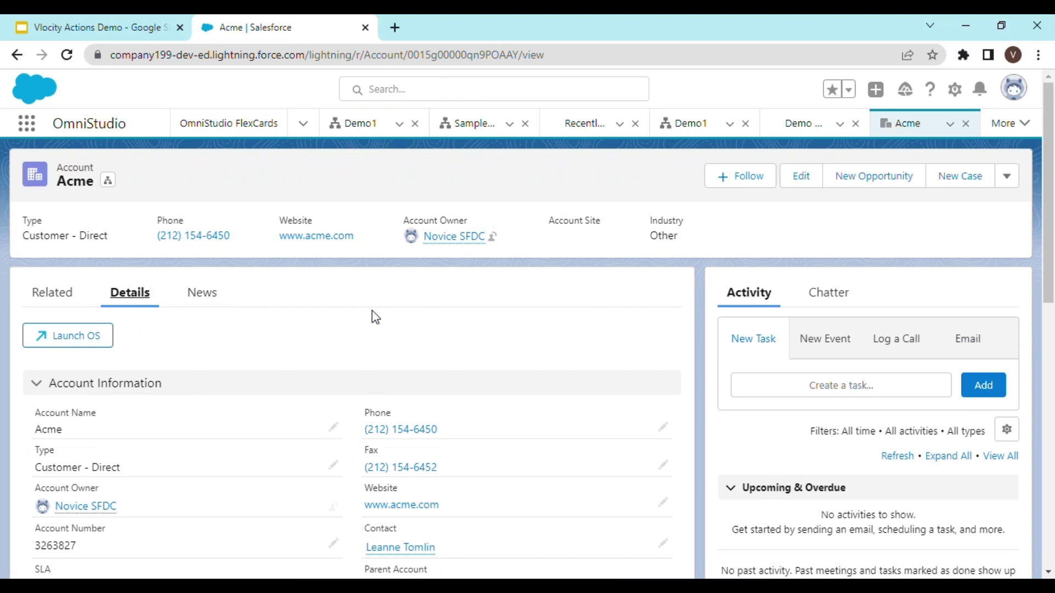
pyautogui.click(66, 341)
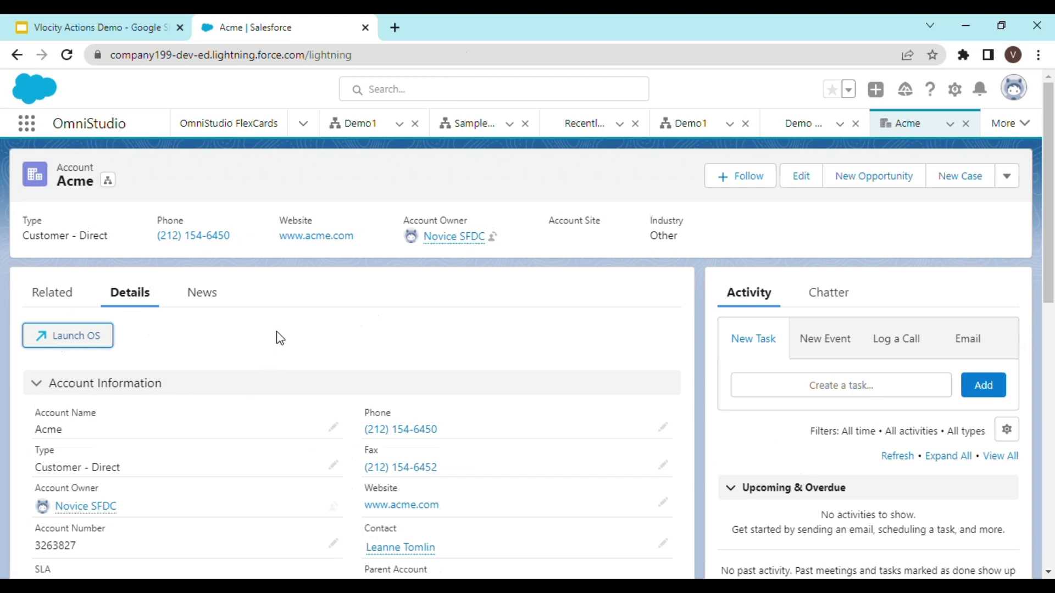
# Launch the Demo1 OmniScript from Acme's Launch OS button into a new console tab.
pyautogui.click(40, 338)
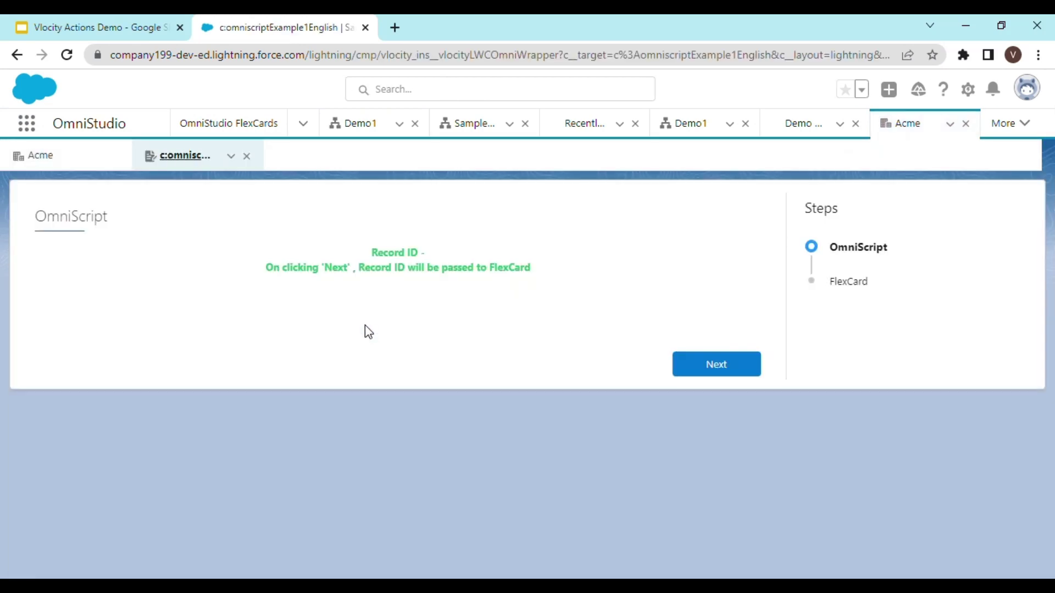